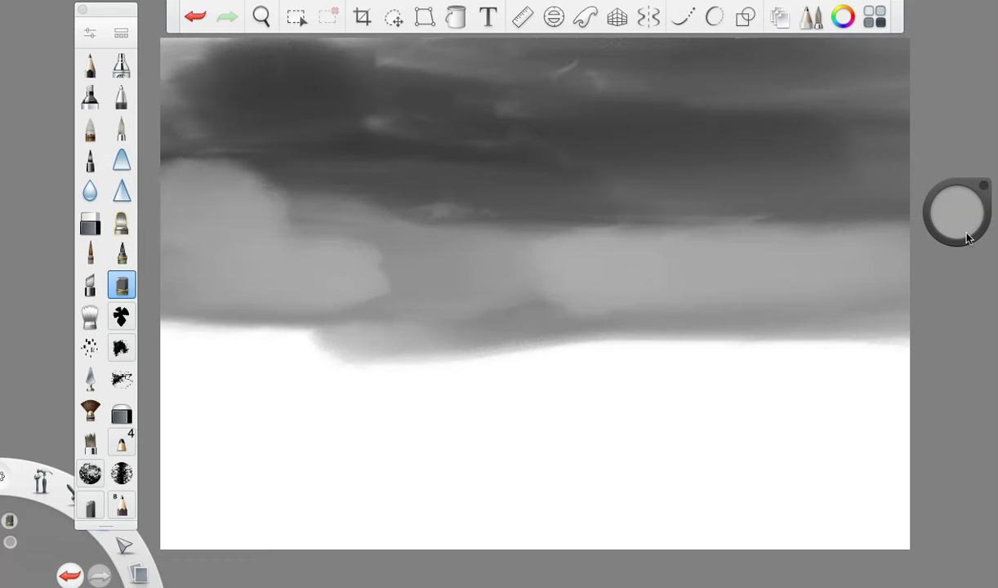
# - Set up the Small Rigger brush with a dark green colour and a size of 34.4
pyautogui.click(90, 254)
pyautogui.click(949, 231)
pyautogui.click(906, 211)
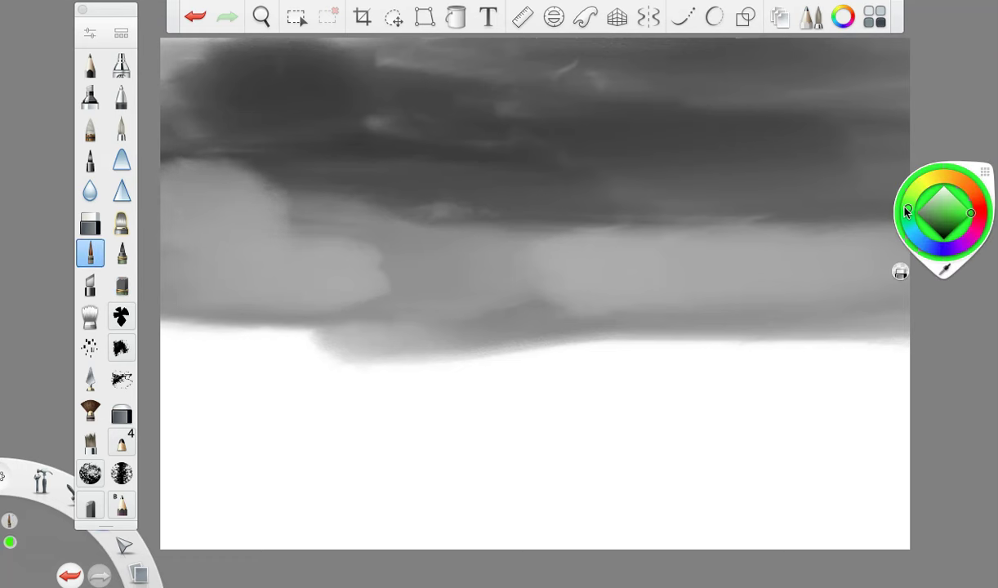
pyautogui.click(944, 233)
pyautogui.moveTo(962, 214); pyautogui.dragTo(965, 384)
pyautogui.click(91, 34)
pyautogui.moveTo(214, 272); pyautogui.dragTo(229, 272)
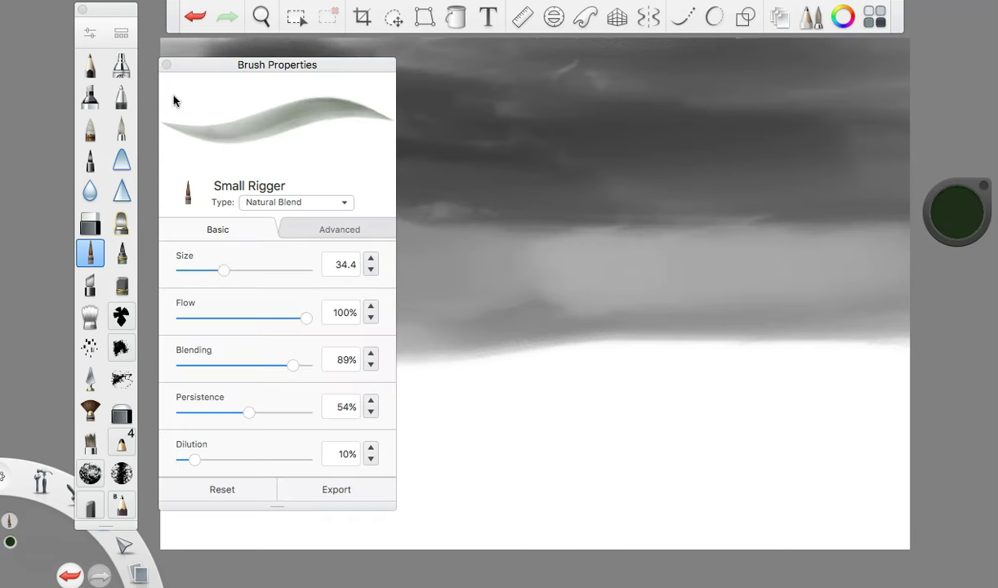
pyautogui.click(168, 64)
# - Paint a ragged dark green band of distant land along the lower edge of the grey sky
pyautogui.moveTo(908, 352)
pyautogui.mouseDown()
pyautogui.moveTo(788, 354)
pyautogui.moveTo(645, 333)
pyautogui.mouseUp()
pyautogui.moveTo(874, 327)
pyautogui.mouseDown()
pyautogui.moveTo(606, 326)
pyautogui.moveTo(421, 343)
pyautogui.moveTo(707, 336)
pyautogui.mouseUp()
pyautogui.moveTo(470, 343)
pyautogui.mouseDown()
pyautogui.moveTo(357, 355)
pyautogui.moveTo(841, 357)
pyautogui.mouseUp()
pyautogui.moveTo(362, 353); pyautogui.dragTo(164, 330)
pyautogui.moveTo(339, 328)
pyautogui.mouseDown()
pyautogui.moveTo(218, 362)
pyautogui.moveTo(175, 356)
pyautogui.moveTo(182, 334)
pyautogui.moveTo(296, 336)
pyautogui.mouseUp()
# - Paint a rounded hill above the left end of the green band in a lighter, desaturated green
pyautogui.moveTo(962, 213); pyautogui.dragTo(969, 85)
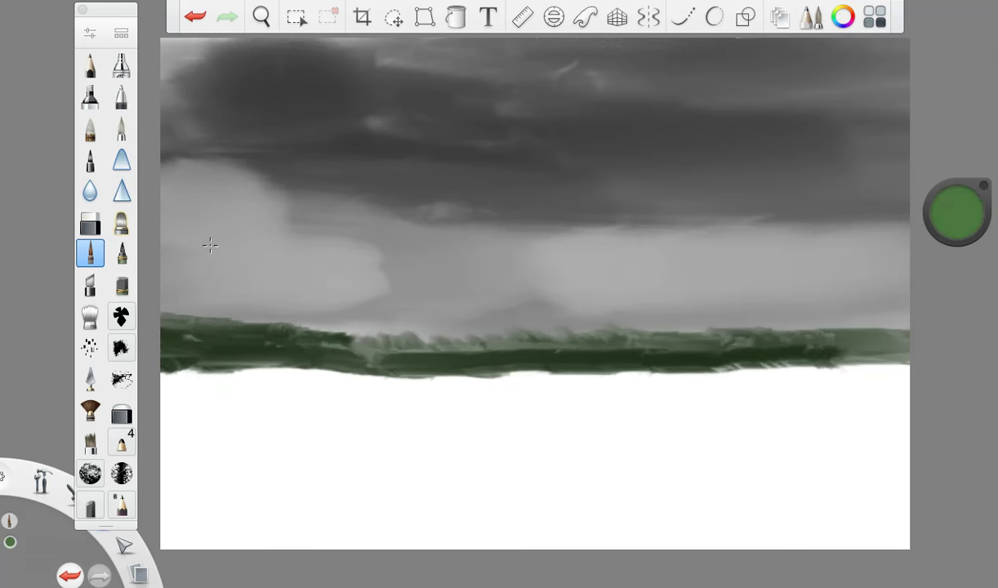
pyautogui.moveTo(965, 211); pyautogui.dragTo(943, 212)
pyautogui.moveTo(301, 319)
pyautogui.mouseDown()
pyautogui.moveTo(184, 305)
pyautogui.moveTo(271, 314)
pyautogui.moveTo(239, 292)
pyautogui.moveTo(298, 320)
pyautogui.mouseUp()
pyautogui.moveTo(966, 225); pyautogui.dragTo(878, 208)
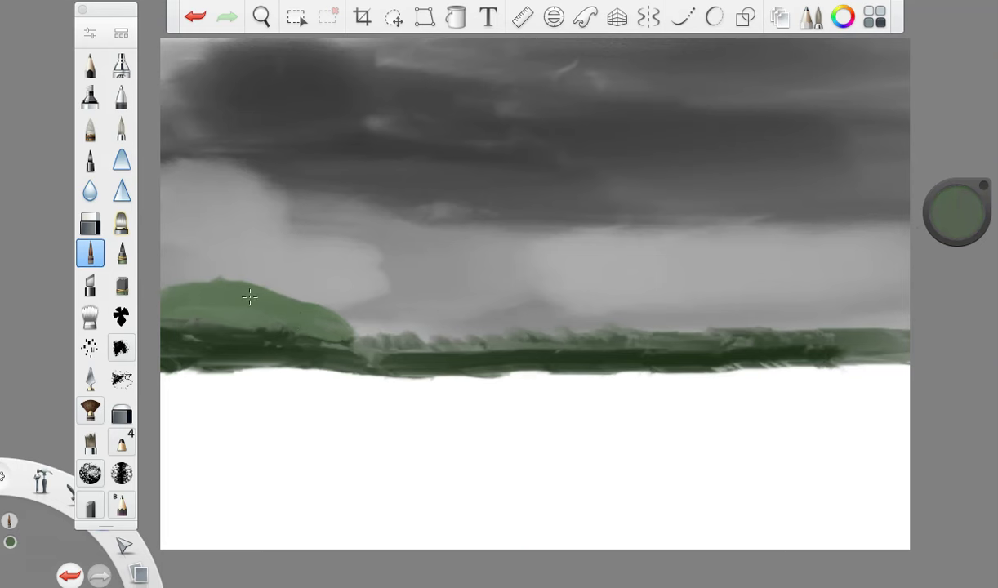
pyautogui.moveTo(328, 330)
pyautogui.mouseDown()
pyautogui.moveTo(191, 315)
pyautogui.moveTo(234, 325)
pyautogui.moveTo(295, 297)
pyautogui.moveTo(159, 298)
pyautogui.mouseUp()
# - Paint a very dark green hedge band sloping down across the canvas from below the hill to the right edge
pyautogui.moveTo(957, 214); pyautogui.dragTo(980, 211)
pyautogui.moveTo(221, 316)
pyautogui.mouseDown()
pyautogui.moveTo(211, 364)
pyautogui.moveTo(171, 367)
pyautogui.moveTo(334, 348)
pyautogui.moveTo(392, 355)
pyautogui.moveTo(291, 369)
pyautogui.moveTo(520, 390)
pyautogui.moveTo(708, 426)
pyautogui.moveTo(871, 433)
pyautogui.moveTo(741, 425)
pyautogui.moveTo(839, 439)
pyautogui.moveTo(799, 436)
pyautogui.moveTo(876, 456)
pyautogui.moveTo(471, 403)
pyautogui.moveTo(687, 429)
pyautogui.mouseUp()
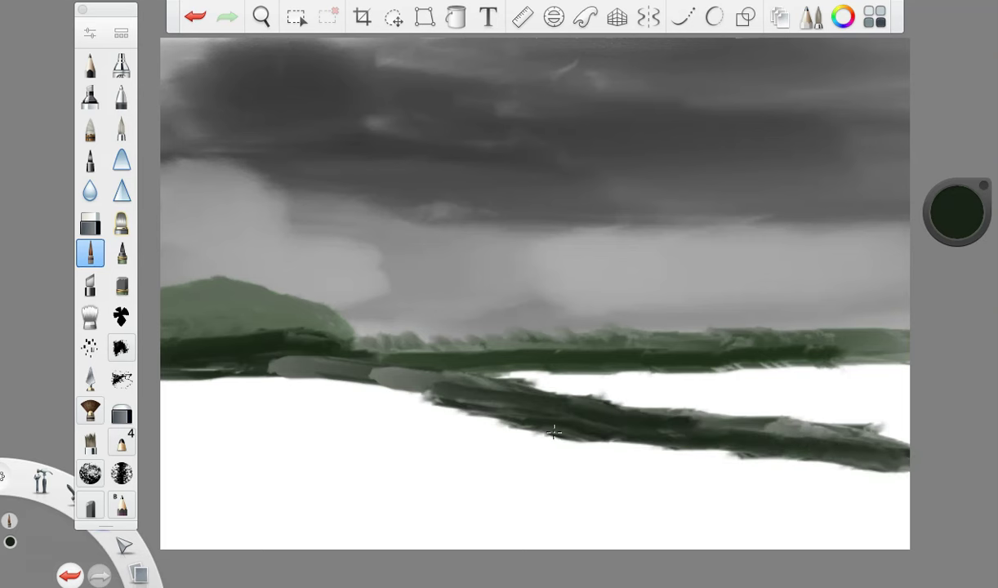
pyautogui.moveTo(460, 402)
pyautogui.mouseDown()
pyautogui.moveTo(402, 391)
pyautogui.moveTo(531, 407)
pyautogui.moveTo(160, 392)
pyautogui.mouseUp()
pyautogui.moveTo(555, 394)
pyautogui.mouseDown()
pyautogui.moveTo(792, 400)
pyautogui.moveTo(490, 390)
pyautogui.moveTo(915, 447)
pyautogui.moveTo(809, 419)
pyautogui.moveTo(897, 403)
pyautogui.moveTo(566, 403)
pyautogui.moveTo(628, 423)
pyautogui.moveTo(590, 396)
pyautogui.moveTo(226, 395)
pyautogui.mouseUp()
# - Paint a thin orange-brown strip in the white gap between the two green bands, using a smaller brush
pyautogui.click(958, 212)
pyautogui.click(971, 188)
pyautogui.click(946, 223)
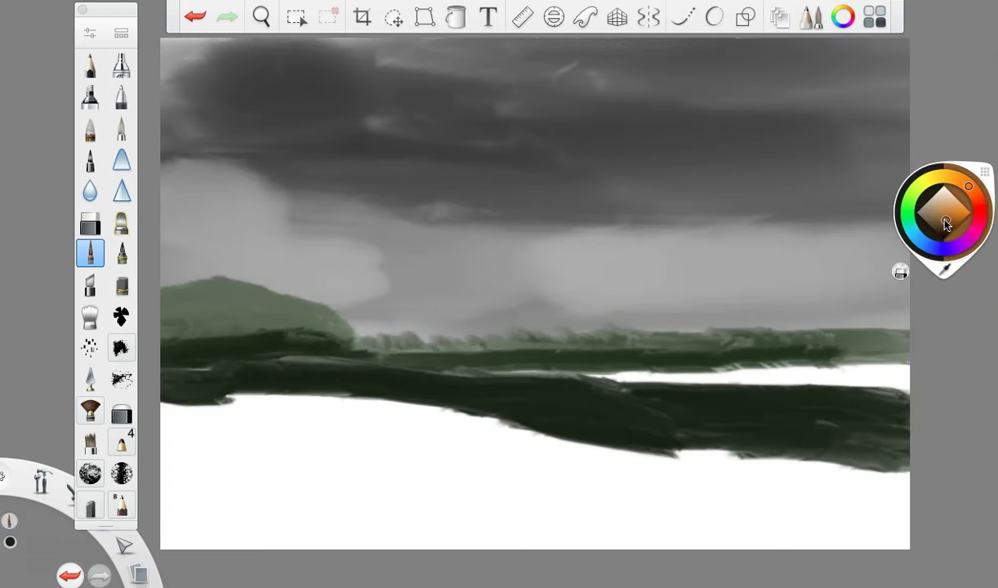
pyautogui.click(89, 34)
pyautogui.moveTo(223, 270); pyautogui.dragTo(210, 269)
pyautogui.click(167, 66)
pyautogui.moveTo(682, 377)
pyautogui.mouseDown()
pyautogui.moveTo(763, 375)
pyautogui.moveTo(493, 376)
pyautogui.moveTo(687, 381)
pyautogui.moveTo(868, 366)
pyautogui.moveTo(906, 374)
pyautogui.mouseUp()
# - Sample the dark green and fill out the hedge band around the orange strip and along its lower side
pyautogui.click(958, 212)
pyautogui.click(901, 271)
pyautogui.click(684, 404)
pyautogui.moveTo(804, 389); pyautogui.dragTo(975, 367)
pyautogui.moveTo(654, 410)
pyautogui.mouseDown()
pyautogui.moveTo(491, 379)
pyautogui.moveTo(646, 395)
pyautogui.moveTo(844, 384)
pyautogui.moveTo(771, 390)
pyautogui.moveTo(900, 427)
pyautogui.moveTo(845, 429)
pyautogui.moveTo(880, 426)
pyautogui.mouseUp()
pyautogui.moveTo(314, 377)
pyautogui.mouseDown()
pyautogui.moveTo(163, 403)
pyautogui.moveTo(386, 407)
pyautogui.moveTo(225, 395)
pyautogui.moveTo(616, 424)
pyautogui.moveTo(745, 459)
pyautogui.mouseUp()
# - Cover the white foreground with a darkened brown sampled from the orange strip, using a larger brush
pyautogui.click(956, 216)
pyautogui.click(901, 270)
pyautogui.click(832, 368)
pyautogui.moveTo(956, 216); pyautogui.dragTo(954, 249)
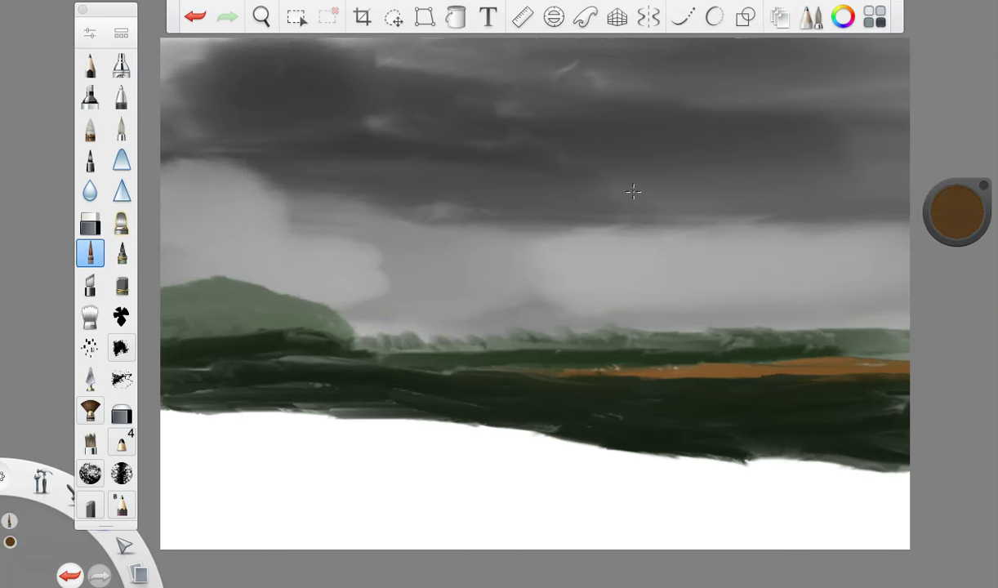
pyautogui.click(89, 32)
pyautogui.moveTo(216, 274); pyautogui.dragTo(234, 274)
pyautogui.click(165, 67)
pyautogui.moveTo(637, 504)
pyautogui.mouseDown()
pyautogui.moveTo(825, 475)
pyautogui.moveTo(890, 482)
pyautogui.moveTo(421, 423)
pyautogui.moveTo(279, 426)
pyautogui.moveTo(236, 430)
pyautogui.moveTo(681, 482)
pyautogui.moveTo(711, 531)
pyautogui.moveTo(369, 493)
pyautogui.moveTo(290, 503)
pyautogui.moveTo(557, 543)
pyautogui.moveTo(229, 542)
pyautogui.moveTo(168, 498)
pyautogui.mouseUp()
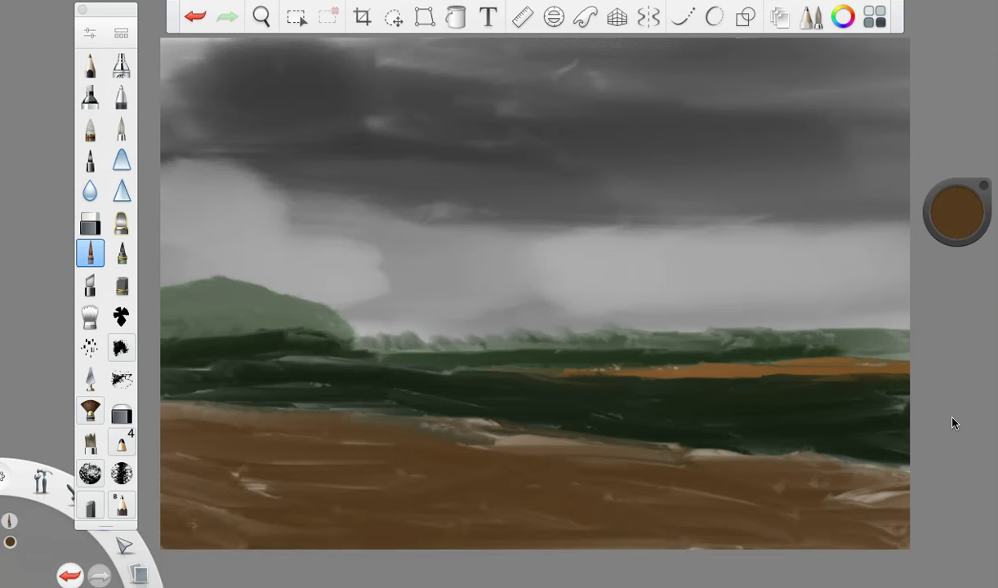
pyautogui.moveTo(755, 528)
pyautogui.mouseDown()
pyautogui.moveTo(885, 497)
pyautogui.moveTo(530, 443)
pyautogui.moveTo(178, 459)
pyautogui.moveTo(211, 535)
pyautogui.mouseUp()
pyautogui.moveTo(575, 427)
pyautogui.mouseDown()
pyautogui.moveTo(689, 474)
pyautogui.moveTo(796, 460)
pyautogui.moveTo(218, 408)
pyautogui.moveTo(151, 412)
pyautogui.moveTo(183, 563)
pyautogui.moveTo(747, 526)
pyautogui.moveTo(145, 519)
pyautogui.moveTo(262, 447)
pyautogui.mouseUp()
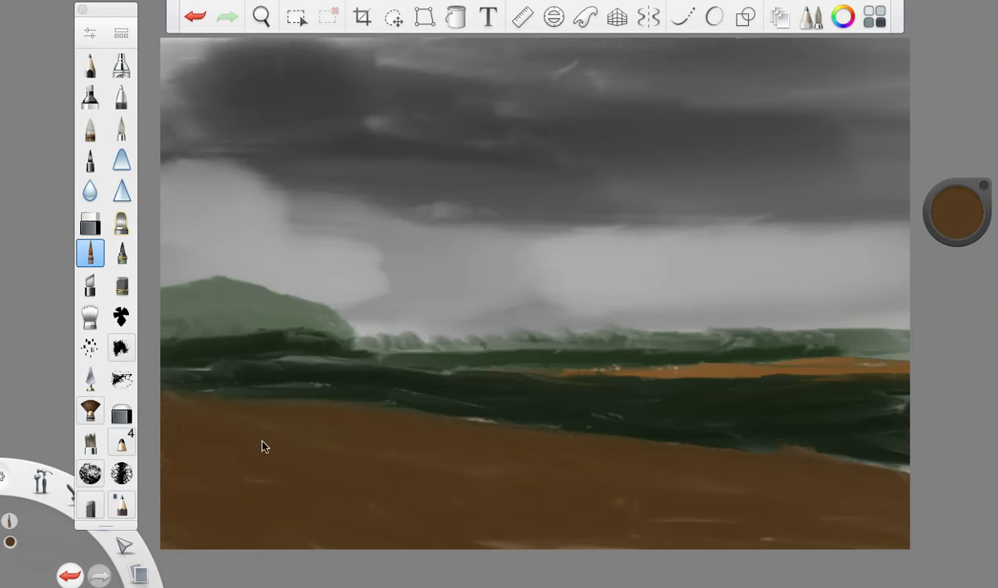
# - Sample the hedge's dark green and repaint its lower edge against the brown field with a smaller brush
pyautogui.click(957, 212)
pyautogui.click(945, 269)
pyautogui.click(864, 386)
pyautogui.click(89, 37)
pyautogui.moveTo(233, 270); pyautogui.dragTo(212, 270)
pyautogui.click(169, 67)
pyautogui.moveTo(873, 450)
pyautogui.mouseDown()
pyautogui.moveTo(358, 408)
pyautogui.moveTo(155, 378)
pyautogui.mouseUp()
pyautogui.moveTo(364, 413); pyautogui.dragTo(890, 413)
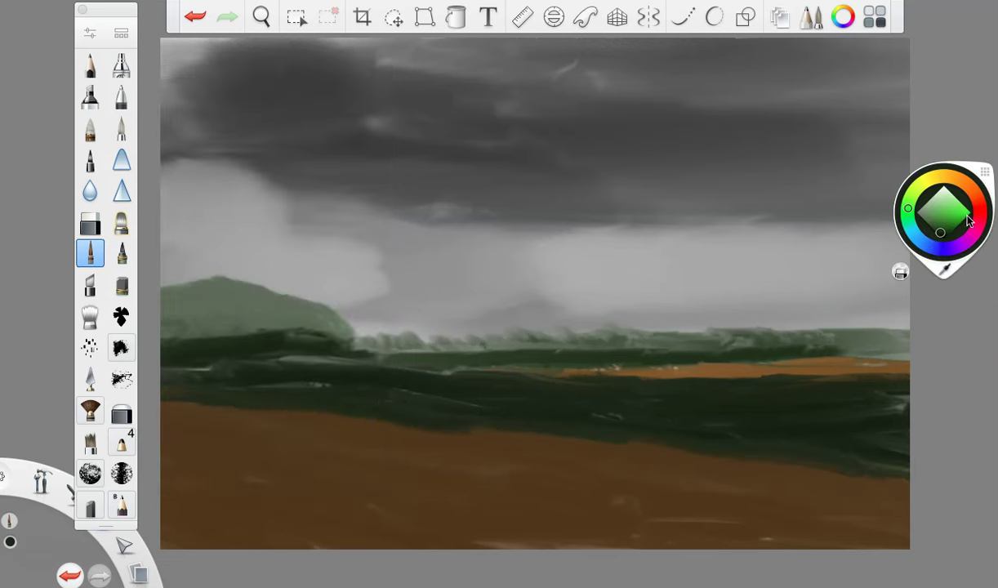
# - Desaturate the dark green and even out the hedge band across its whole width
pyautogui.moveTo(959, 214); pyautogui.dragTo(935, 218)
pyautogui.moveTo(791, 443)
pyautogui.mouseDown()
pyautogui.moveTo(767, 456)
pyautogui.moveTo(665, 412)
pyautogui.moveTo(518, 424)
pyautogui.moveTo(555, 427)
pyautogui.moveTo(367, 415)
pyautogui.mouseUp()
pyautogui.moveTo(263, 400); pyautogui.dragTo(257, 403)
pyautogui.moveTo(907, 395); pyautogui.dragTo(876, 397)
pyautogui.moveTo(613, 406); pyautogui.dragTo(280, 389)
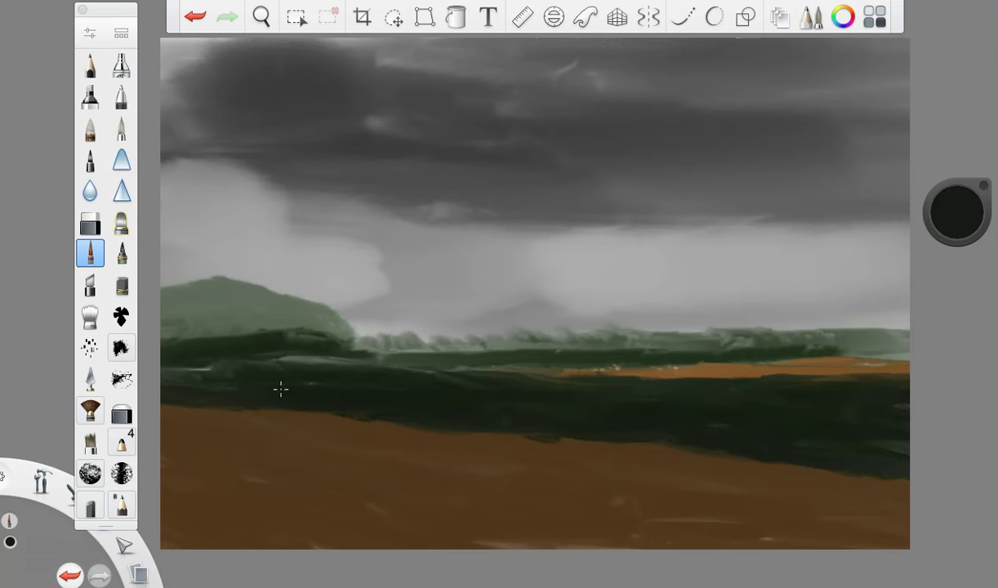
# - Paint dark bushes at the foot of the hill and darken the distant green band towards the right
pyautogui.moveTo(199, 376)
pyautogui.mouseDown()
pyautogui.moveTo(226, 344)
pyautogui.moveTo(179, 354)
pyautogui.mouseUp()
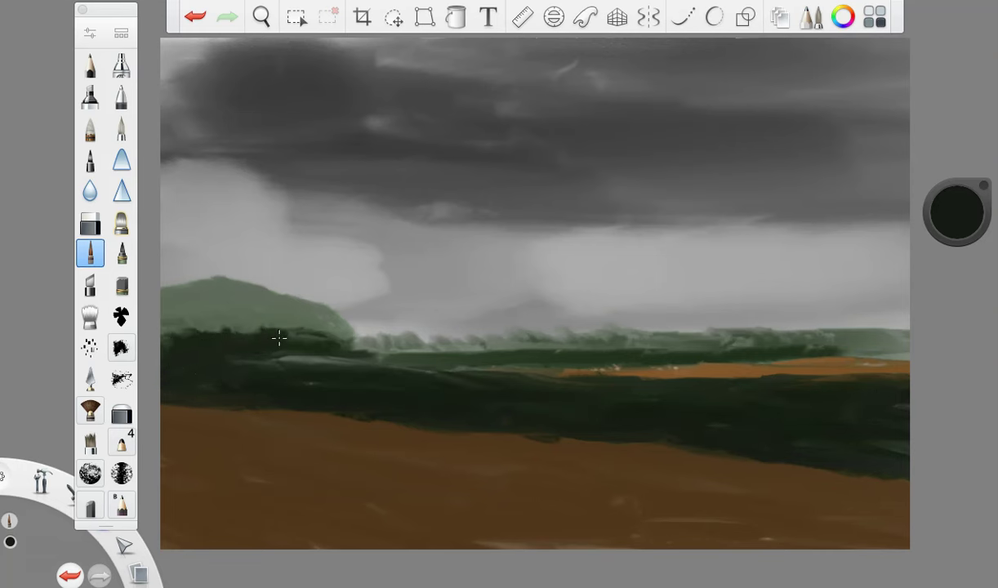
pyautogui.moveTo(325, 346)
pyautogui.mouseDown()
pyautogui.moveTo(294, 363)
pyautogui.moveTo(216, 365)
pyautogui.moveTo(201, 388)
pyautogui.mouseUp()
pyautogui.moveTo(834, 335)
pyautogui.mouseDown()
pyautogui.moveTo(879, 346)
pyautogui.moveTo(430, 364)
pyautogui.moveTo(650, 349)
pyautogui.mouseUp()
# - Repaint the orange strip in a desaturated brown sampled from it, using a smaller brush
pyautogui.click(902, 271)
pyautogui.click(750, 375)
pyautogui.moveTo(958, 212)
pyautogui.mouseDown()
pyautogui.moveTo(958, 170)
pyautogui.moveTo(888, 204)
pyautogui.mouseUp()
pyautogui.click(90, 32)
pyautogui.click(203, 272)
pyautogui.click(166, 65)
pyautogui.moveTo(767, 364); pyautogui.dragTo(515, 359)
# - Undo the wide brown stroke on the distant horizon and repaint it thinner with a brush size of 7.2
pyautogui.moveTo(767, 335); pyautogui.dragTo(632, 343)
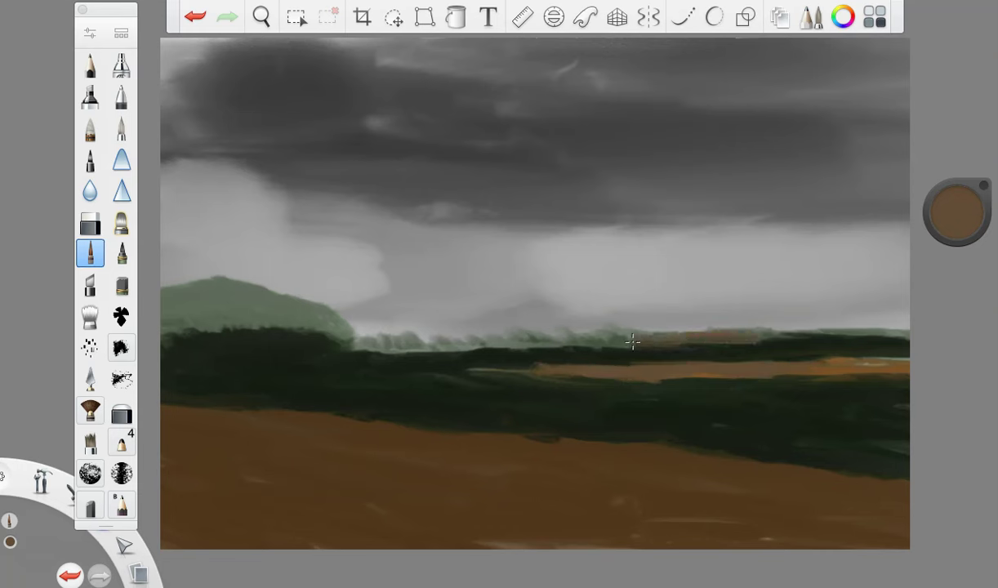
pyautogui.click(194, 17)
pyautogui.click(90, 33)
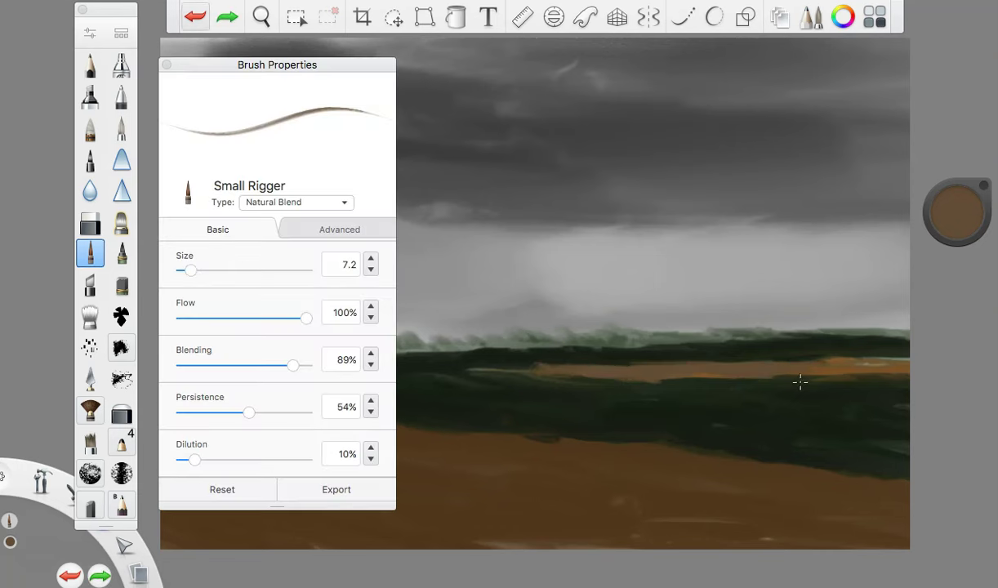
pyautogui.moveTo(768, 337); pyautogui.dragTo(704, 343)
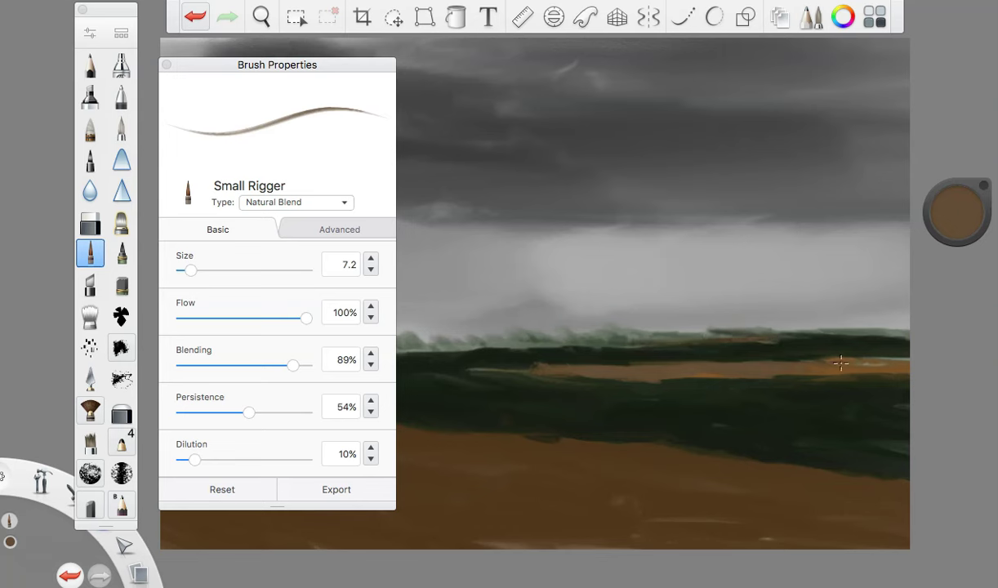
# - Sample the hedge's dark green and cover the right end of the brown strip with a slightly larger brush
pyautogui.moveTo(191, 270); pyautogui.dragTo(197, 271)
pyautogui.click(166, 64)
pyautogui.moveTo(900, 272)
pyautogui.click(946, 270)
pyautogui.click(800, 457)
pyautogui.moveTo(841, 375)
pyautogui.mouseDown()
pyautogui.moveTo(869, 364)
pyautogui.moveTo(833, 356)
pyautogui.moveTo(884, 364)
pyautogui.mouseUp()
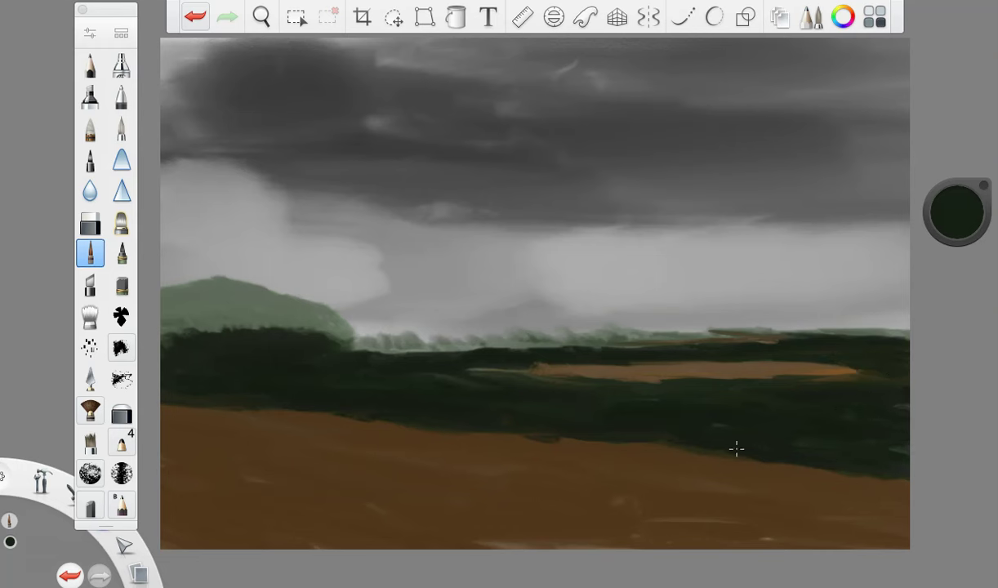
# - Narrow the brown strip with sampled dark green strokes and sharpen the edge between the hedge and the brown field
pyautogui.moveTo(954, 232)
pyautogui.click(946, 270)
pyautogui.click(785, 339)
pyautogui.moveTo(953, 221)
pyautogui.mouseDown()
pyautogui.moveTo(968, 218)
pyautogui.moveTo(954, 236)
pyautogui.mouseUp()
pyautogui.moveTo(928, 242)
pyautogui.click(903, 270)
pyautogui.click(751, 423)
pyautogui.moveTo(597, 361); pyautogui.dragTo(526, 368)
pyautogui.moveTo(588, 371)
pyautogui.mouseDown()
pyautogui.moveTo(693, 361)
pyautogui.moveTo(842, 372)
pyautogui.mouseUp()
pyautogui.moveTo(759, 368); pyautogui.dragTo(591, 372)
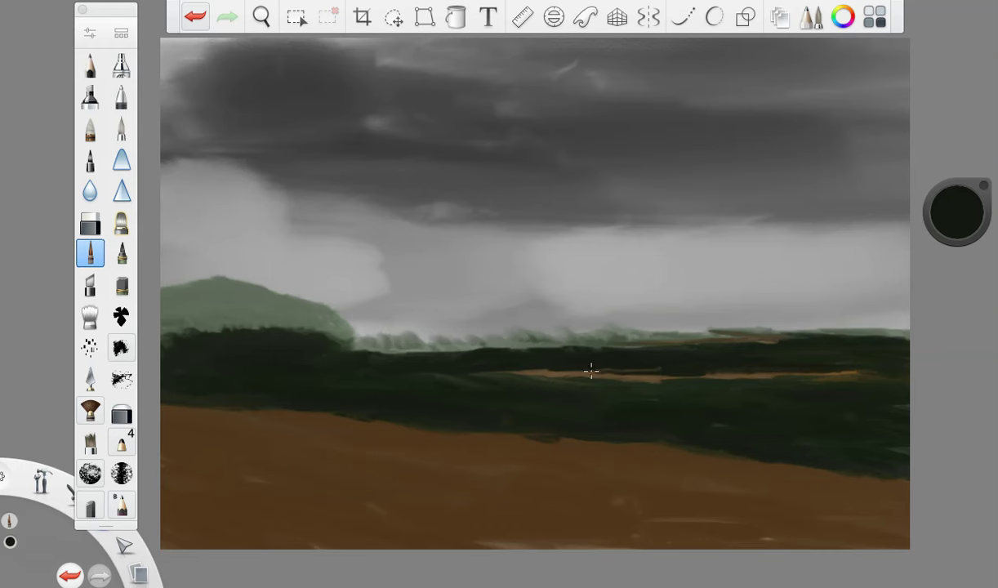
pyautogui.moveTo(433, 429)
pyautogui.mouseDown()
pyautogui.moveTo(262, 414)
pyautogui.moveTo(529, 438)
pyautogui.mouseUp()
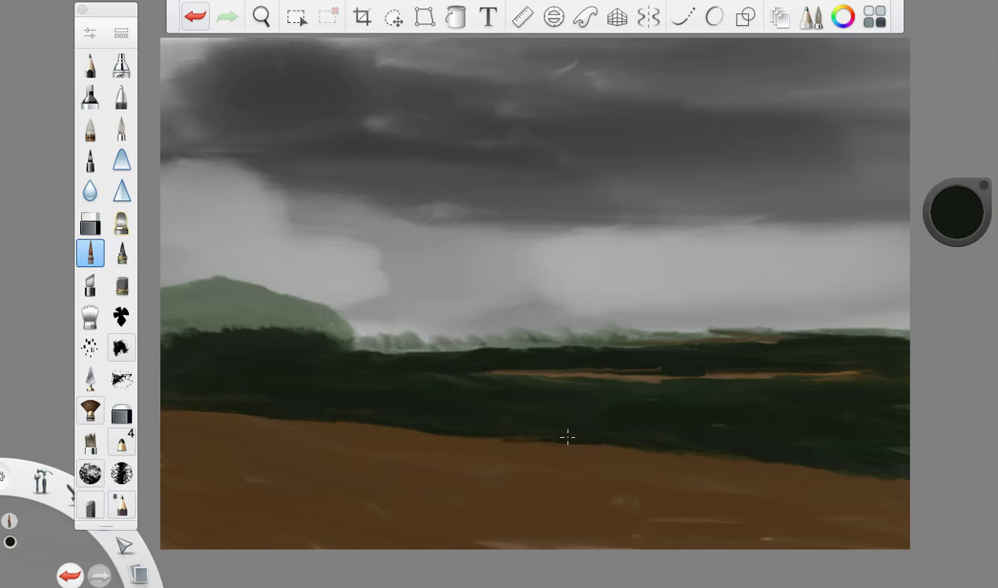
pyautogui.moveTo(610, 446); pyautogui.dragTo(839, 459)
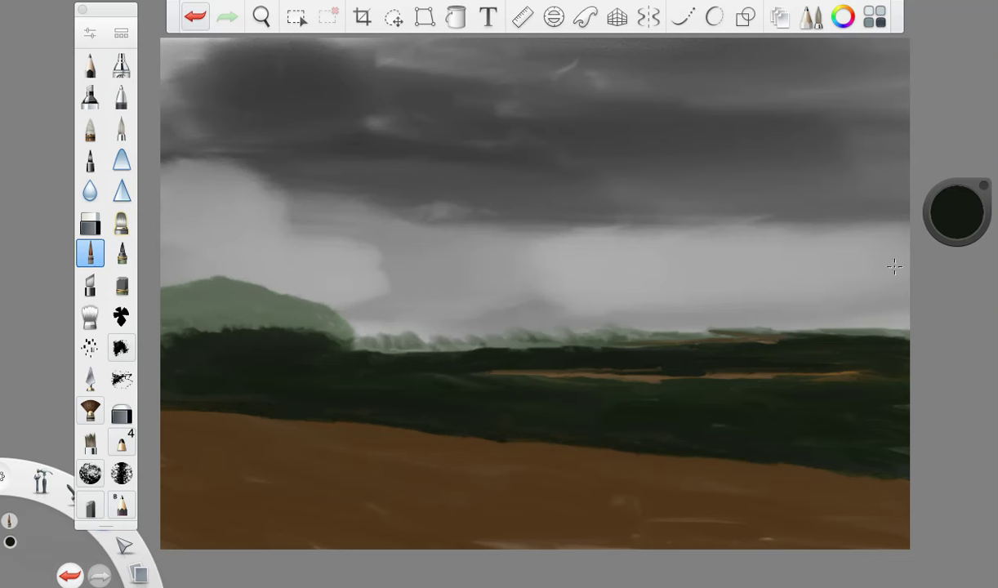
# - Add darker brown streaks along the bottom and left part of the field, using a darkened sampled brown and larger brush
pyautogui.click(974, 206)
pyautogui.click(952, 263)
pyautogui.click(726, 481)
pyautogui.moveTo(962, 208)
pyautogui.mouseDown()
pyautogui.moveTo(907, 212)
pyautogui.moveTo(966, 242)
pyautogui.mouseUp()
pyautogui.click(90, 33)
pyautogui.moveTo(196, 271); pyautogui.dragTo(204, 271)
pyautogui.click(166, 65)
pyautogui.moveTo(168, 541)
pyautogui.mouseDown()
pyautogui.moveTo(628, 543)
pyautogui.moveTo(369, 505)
pyautogui.moveTo(715, 536)
pyautogui.mouseUp()
pyautogui.moveTo(401, 445); pyautogui.dragTo(162, 415)
pyautogui.moveTo(466, 449); pyautogui.dragTo(188, 437)
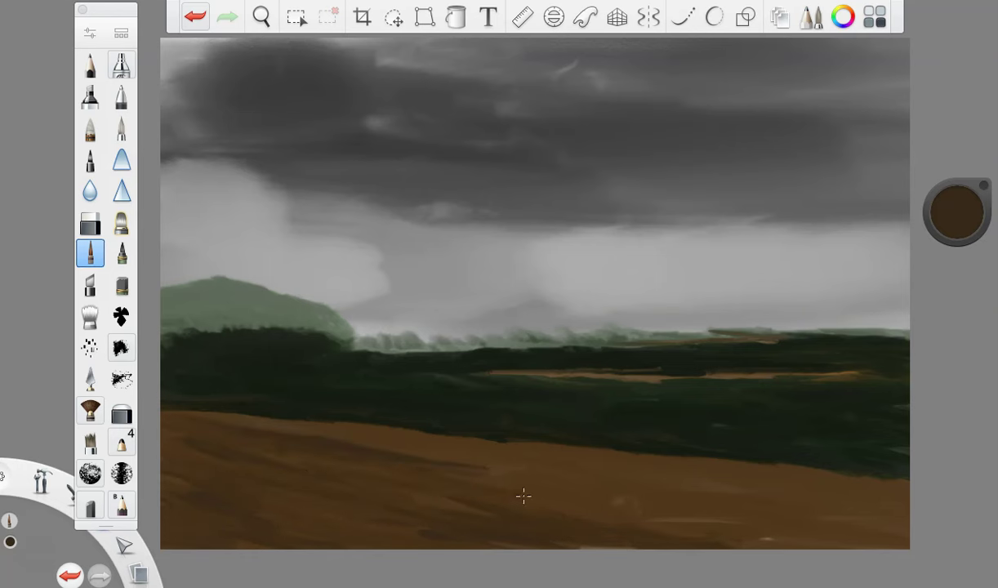
# - Extend the dark brown streaks across the middle and right part of the field
pyautogui.moveTo(362, 410); pyautogui.dragTo(180, 399)
pyautogui.moveTo(432, 442); pyautogui.dragTo(545, 472)
pyautogui.moveTo(481, 473); pyautogui.dragTo(852, 516)
pyautogui.moveTo(532, 466); pyautogui.dragTo(846, 490)
# - Touch up the thin distant strip with lighter brown and paint a row of near-black trees along the horizon beside the hill
pyautogui.moveTo(957, 210); pyautogui.dragTo(962, 169)
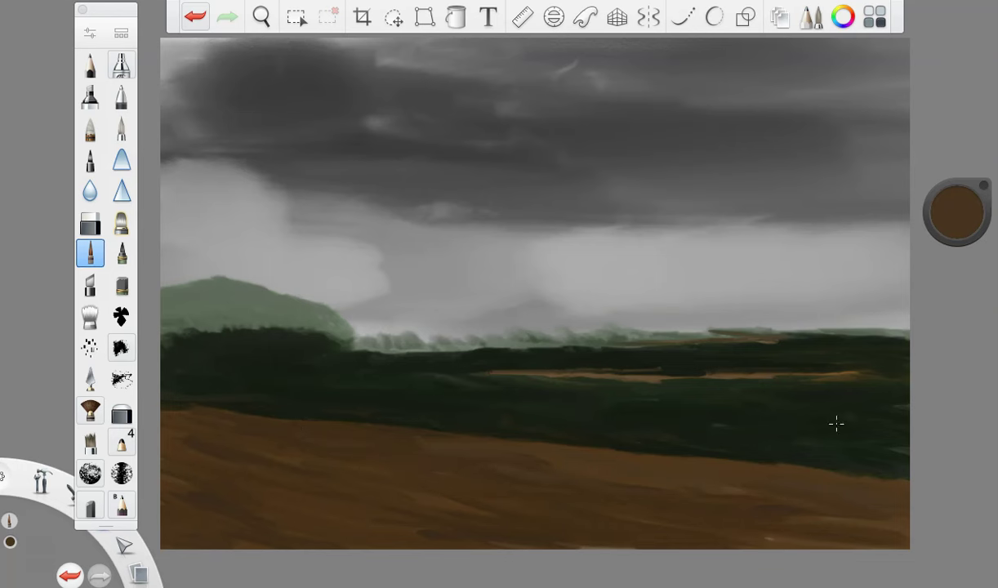
pyautogui.moveTo(633, 379); pyautogui.dragTo(759, 374)
pyautogui.moveTo(957, 211); pyautogui.dragTo(898, 271)
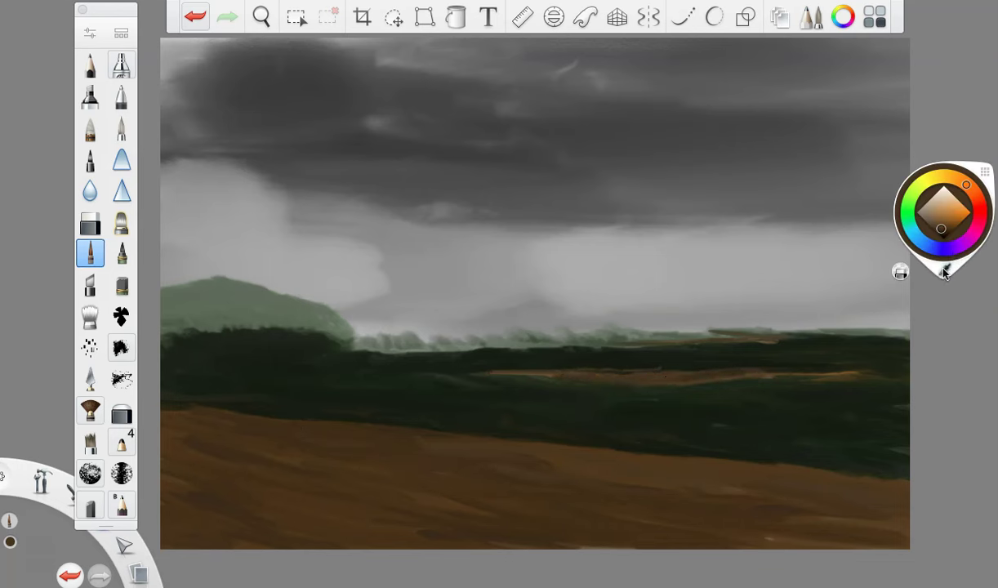
pyautogui.moveTo(592, 356)
pyautogui.mouseDown()
pyautogui.moveTo(584, 345)
pyautogui.moveTo(393, 353)
pyautogui.mouseUp()
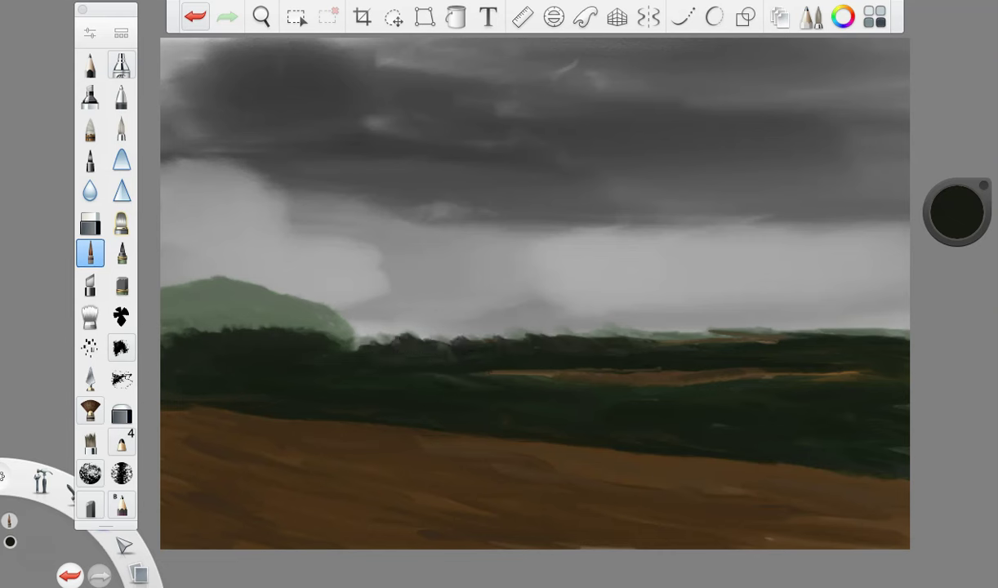
# - Blend the storm clouds across the sky with an enlarged soft blending brush
pyautogui.click(87, 319)
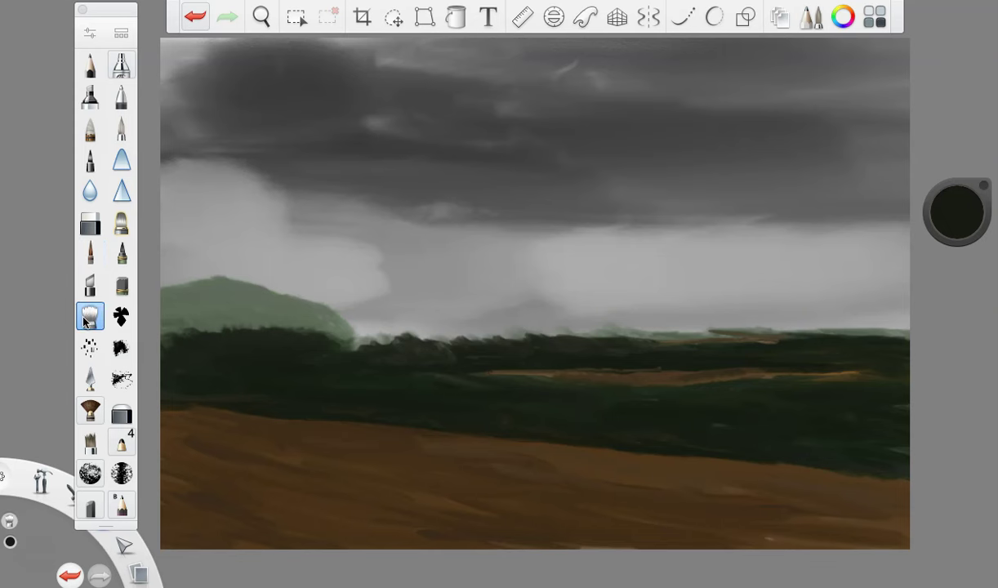
pyautogui.click(89, 318)
pyautogui.moveTo(216, 268); pyautogui.dragTo(234, 268)
pyautogui.moveTo(224, 163)
pyautogui.mouseDown()
pyautogui.moveTo(523, 238)
pyautogui.moveTo(880, 205)
pyautogui.moveTo(715, 236)
pyautogui.moveTo(588, 199)
pyautogui.moveTo(341, 254)
pyautogui.moveTo(496, 85)
pyautogui.moveTo(188, 65)
pyautogui.mouseUp()
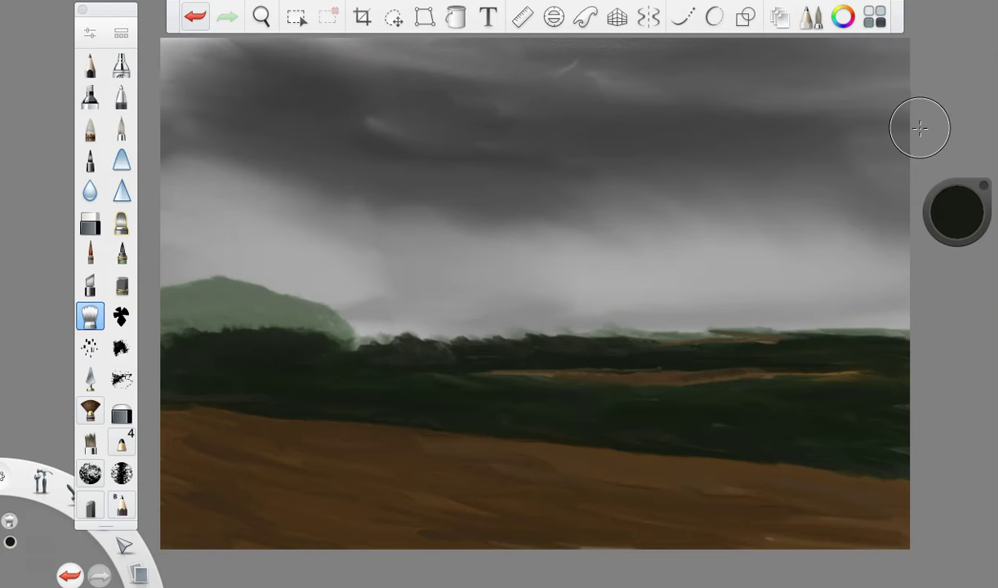
# - Repaint the hill in a nearly neutral grey-green with the Small Rigger and extend its right slope to the treeline
pyautogui.moveTo(960, 216); pyautogui.dragTo(230, 294)
pyautogui.moveTo(958, 217); pyautogui.dragTo(852, 198)
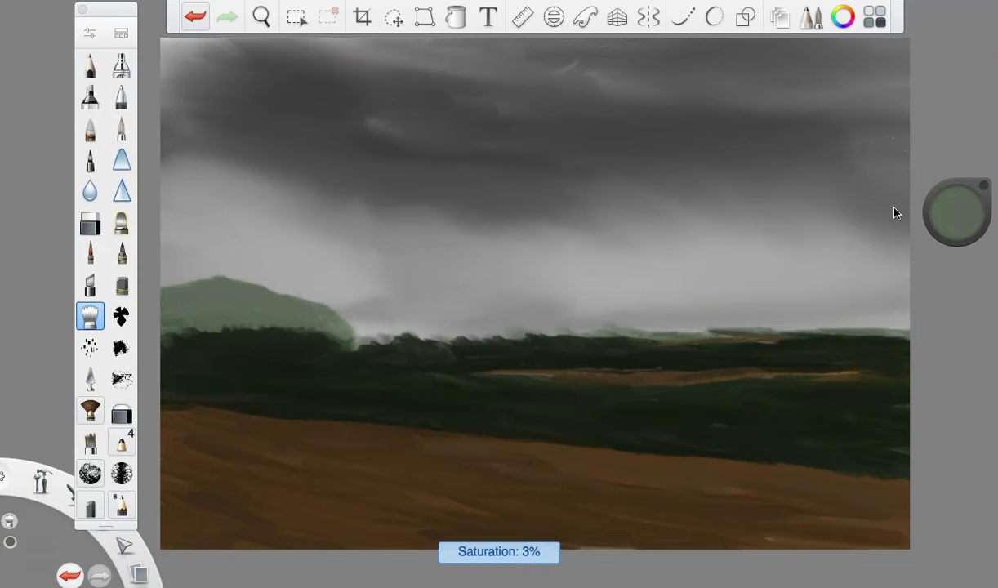
pyautogui.click(90, 253)
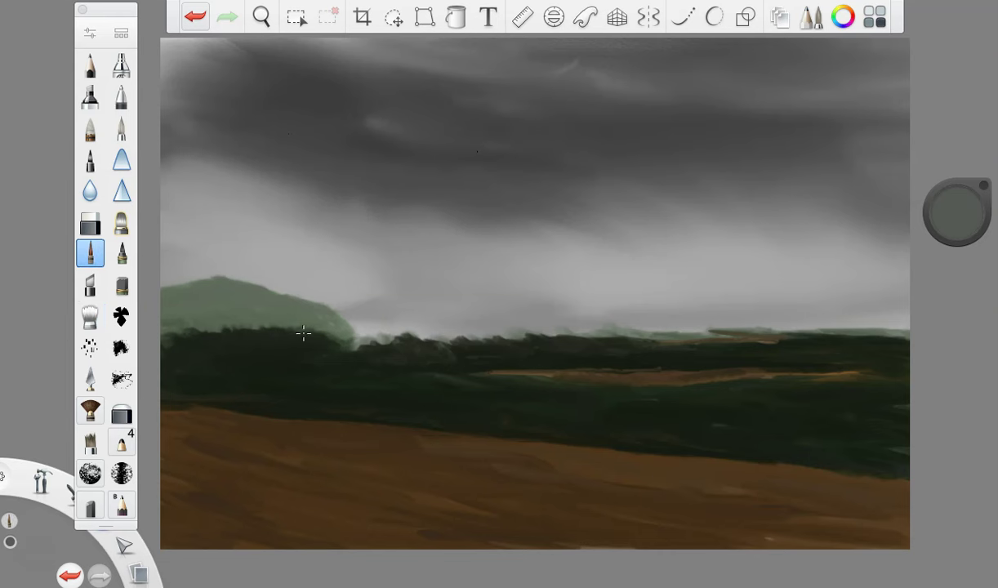
pyautogui.moveTo(171, 330); pyautogui.dragTo(267, 324)
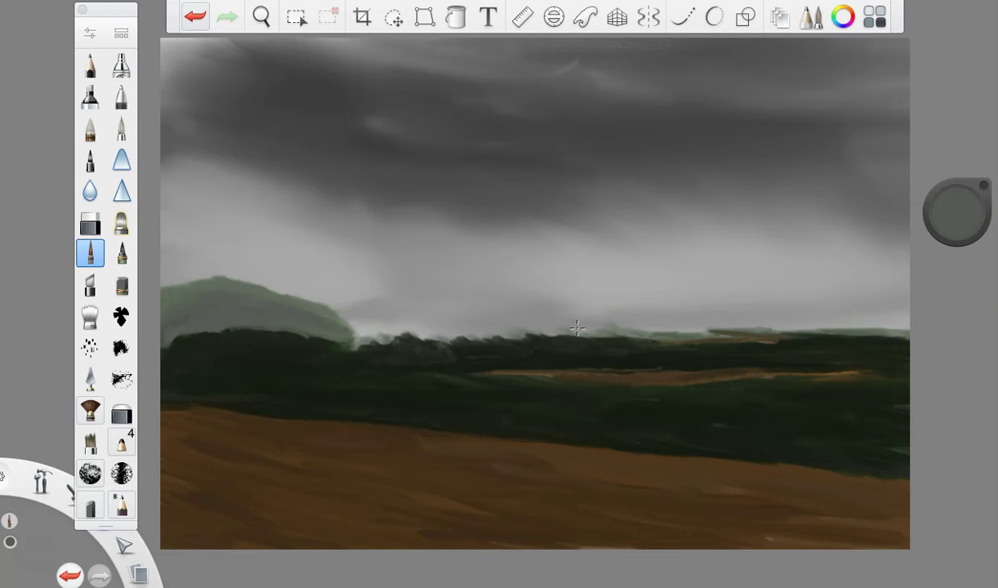
pyautogui.moveTo(333, 313); pyautogui.dragTo(352, 339)
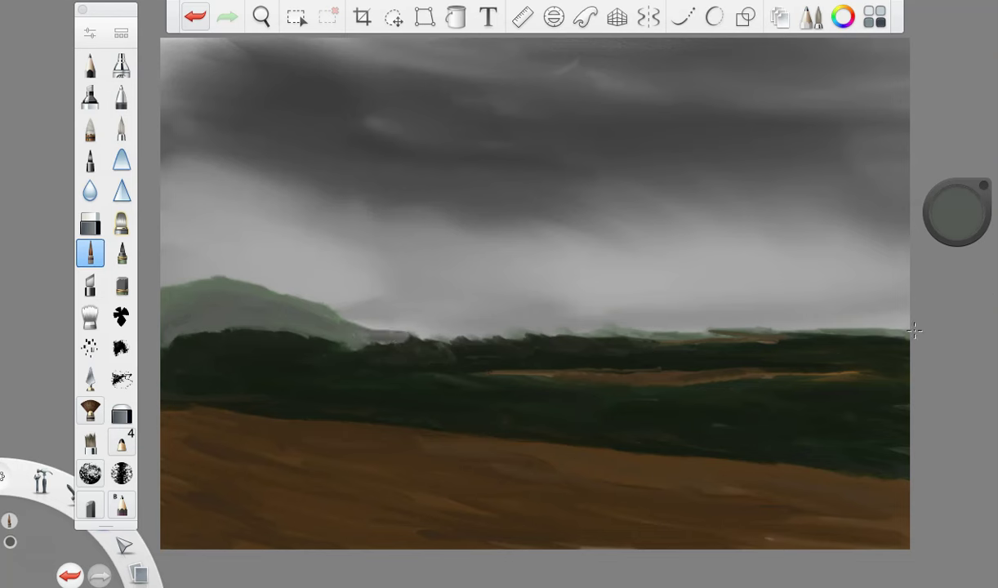
# - Lower the hill's outline by painting sampled light sky grey over its top edge, and blend the sky around it
pyautogui.click(949, 266)
pyautogui.click(292, 259)
pyautogui.moveTo(174, 289)
pyautogui.mouseDown()
pyautogui.moveTo(264, 284)
pyautogui.moveTo(359, 323)
pyautogui.mouseUp()
pyautogui.moveTo(200, 280); pyautogui.dragTo(285, 293)
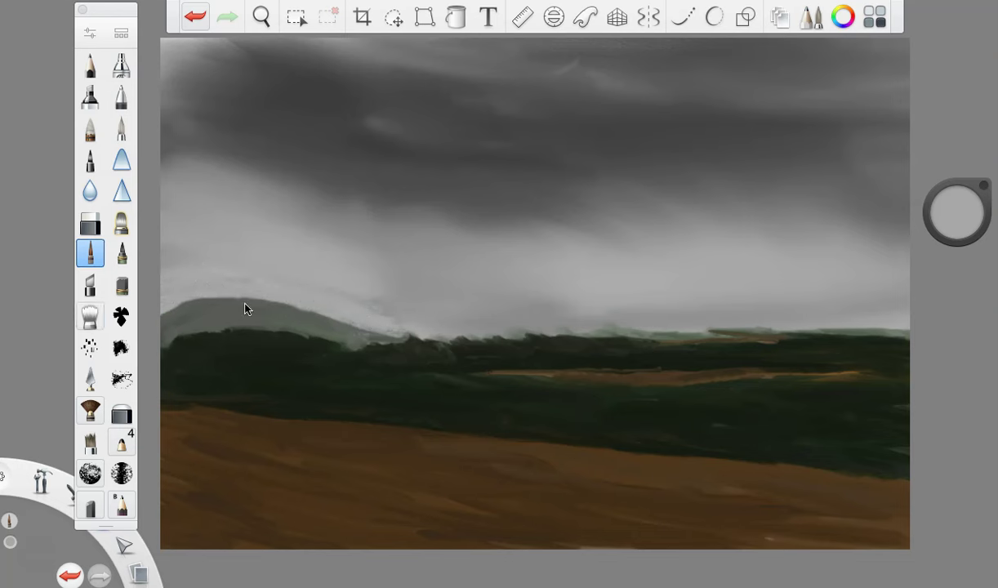
pyautogui.click(90, 316)
# - Spray light grey haze over the hill with the airbrush
pyautogui.click(121, 65)
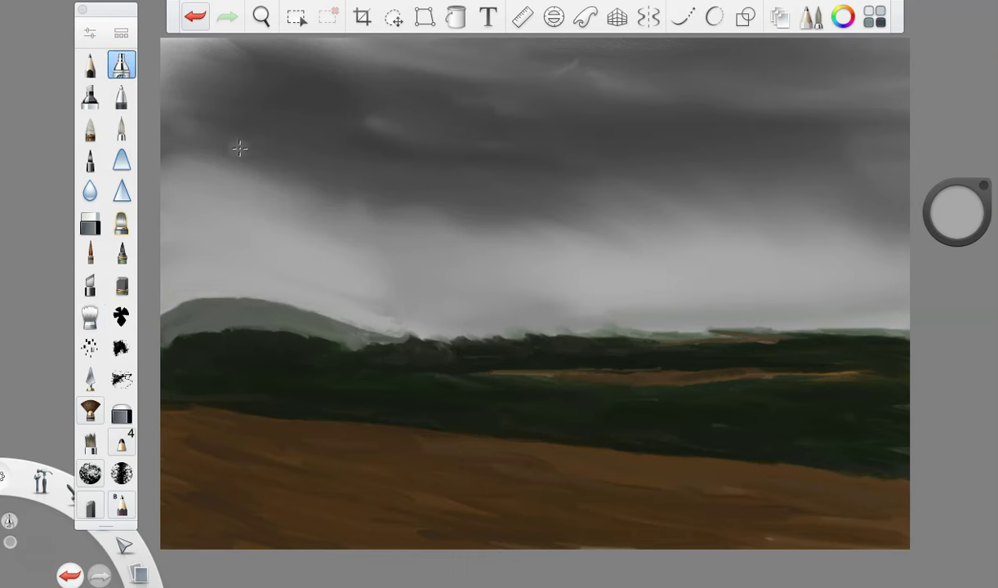
pyautogui.click(90, 33)
pyautogui.click(194, 294)
pyautogui.click(166, 64)
pyautogui.moveTo(962, 205); pyautogui.dragTo(962, 197)
pyautogui.moveTo(298, 309)
pyautogui.mouseDown()
pyautogui.moveTo(240, 311)
pyautogui.moveTo(335, 320)
pyautogui.mouseUp()
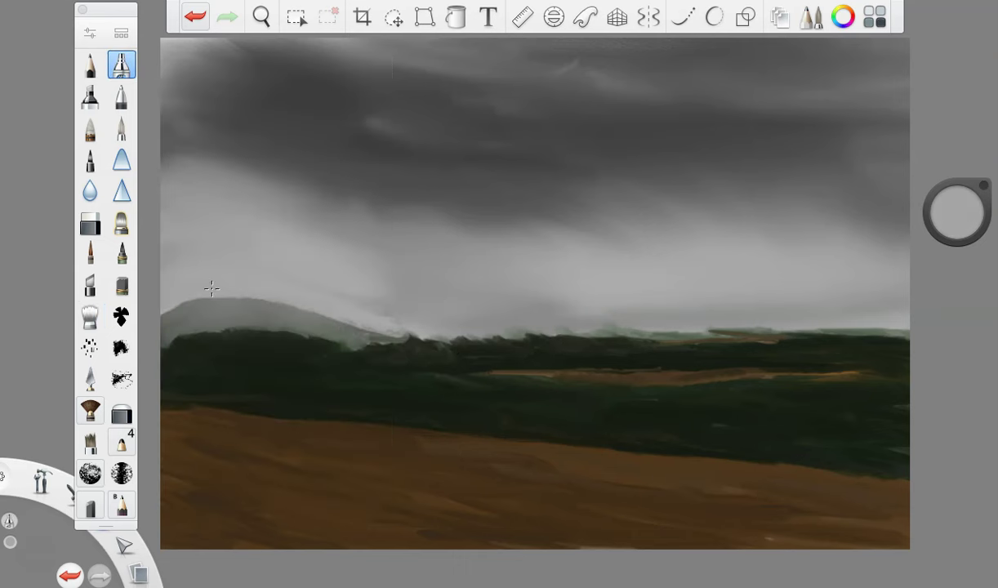
pyautogui.moveTo(210, 288); pyautogui.dragTo(154, 339)
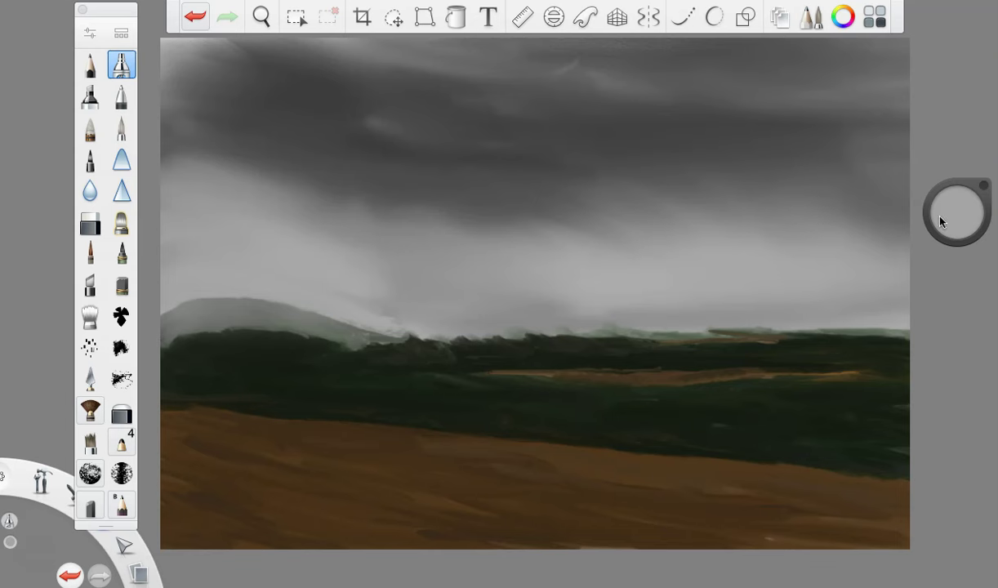
# - Paint a dark grey curved funnel line from the treeline up to the top of the sky with the Small Rigger
pyautogui.moveTo(941, 221); pyautogui.dragTo(954, 414)
pyautogui.click(90, 254)
pyautogui.click(90, 33)
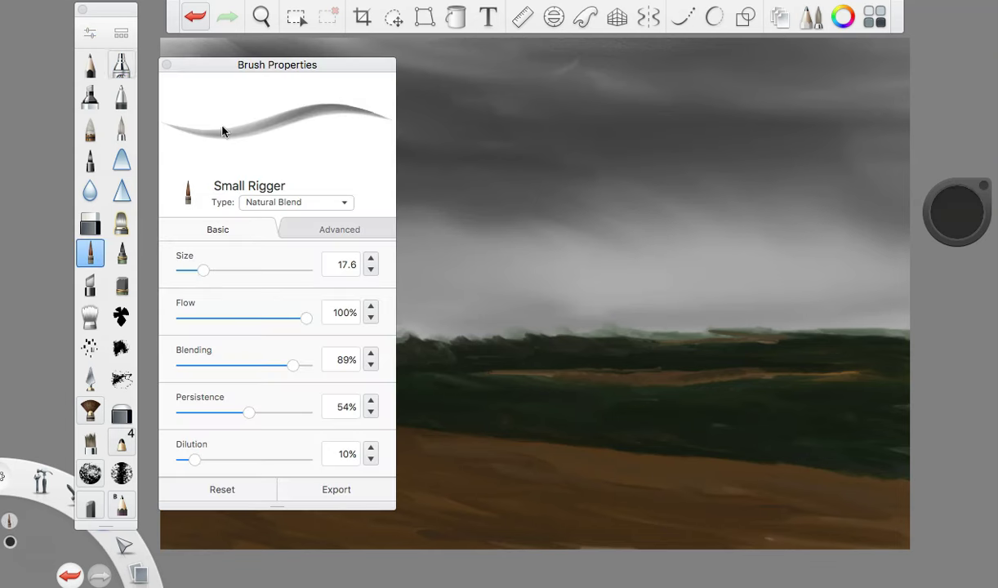
pyautogui.click(168, 65)
pyautogui.moveTo(493, 195)
pyautogui.mouseDown()
pyautogui.moveTo(454, 263)
pyautogui.moveTo(459, 367)
pyautogui.mouseUp()
pyautogui.moveTo(459, 214)
pyautogui.mouseDown()
pyautogui.moveTo(606, 150)
pyautogui.moveTo(664, 110)
pyautogui.moveTo(756, 92)
pyautogui.moveTo(800, 39)
pyautogui.mouseUp()
# - Set the Small Rigger brush size to 15.0
pyautogui.click(89, 33)
pyautogui.moveTo(202, 269); pyautogui.dragTo(198, 269)
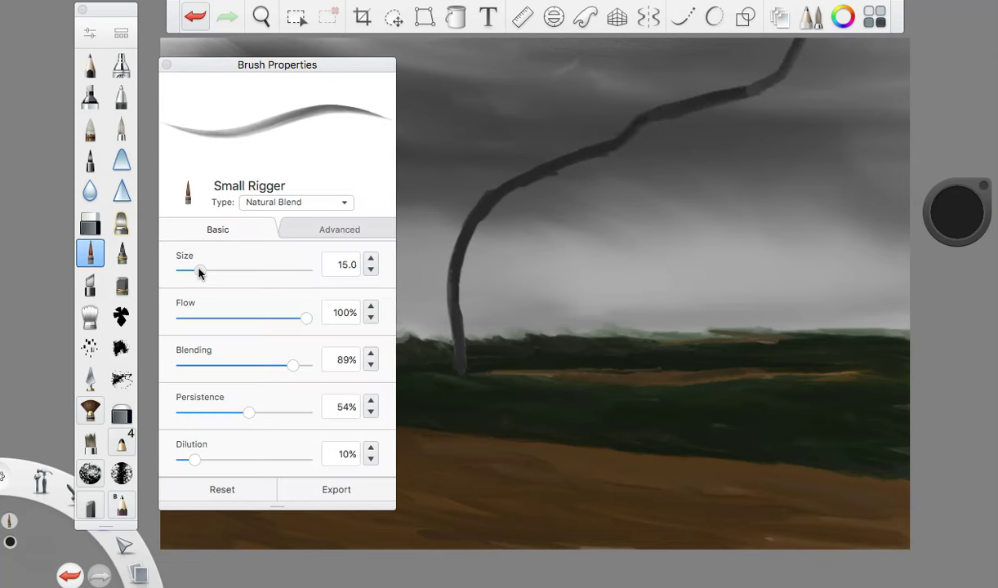
pyautogui.click(166, 65)
# - Undo the curved funnel line and the trial strokes painted beneath it
pyautogui.click(199, 18)
pyautogui.moveTo(605, 188); pyautogui.dragTo(606, 263)
pyautogui.moveTo(605, 226)
pyautogui.mouseDown()
pyautogui.moveTo(605, 261)
pyautogui.moveTo(578, 292)
pyautogui.mouseUp()
pyautogui.click(202, 20)
pyautogui.click(202, 20)
pyautogui.moveTo(604, 208)
pyautogui.mouseDown()
pyautogui.moveTo(560, 256)
pyautogui.moveTo(560, 374)
pyautogui.mouseUp()
pyautogui.hotkey('ctrl', 'z')
pyautogui.hotkey('ctrl', 'z')
pyautogui.hotkey('ctrl', 'z')
pyautogui.hotkey('ctrl', 'z')
pyautogui.hotkey('ctrl', 'z')
pyautogui.hotkey('ctrl', 'z')
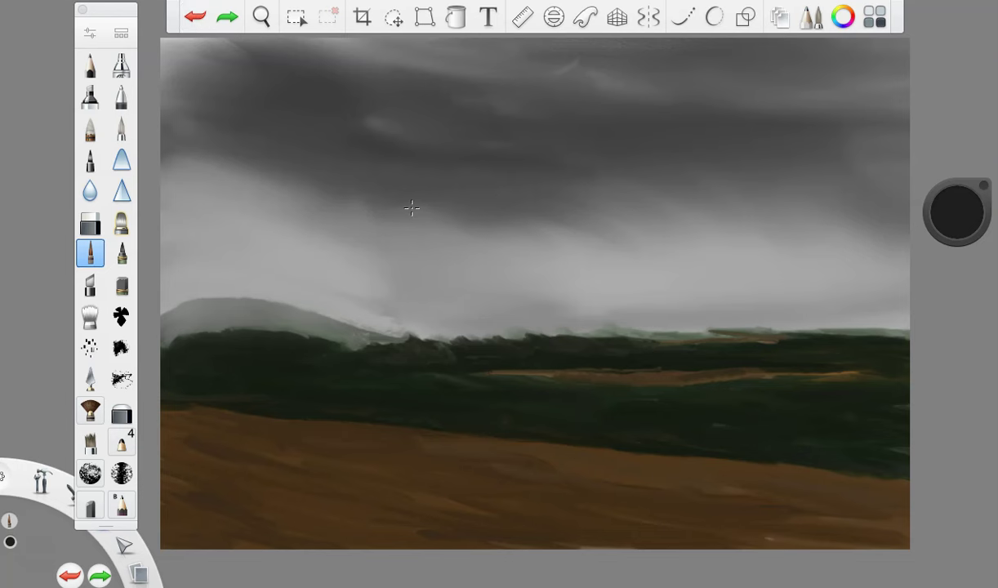
# - Paint a dark grey hind-leg line from the lower edge of the dark clouds down to the hedges, near the hill's right slope
pyautogui.moveTo(417, 200)
pyautogui.mouseDown()
pyautogui.moveTo(401, 223)
pyautogui.moveTo(395, 284)
pyautogui.mouseUp()
pyautogui.click(187, 18)
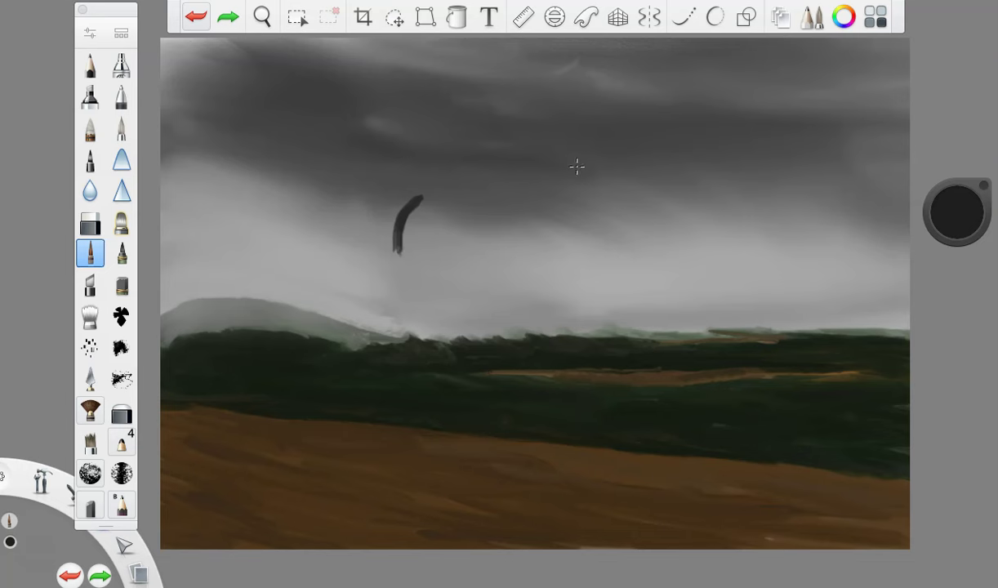
pyautogui.moveTo(397, 245)
pyautogui.mouseDown()
pyautogui.moveTo(409, 370)
pyautogui.moveTo(405, 278)
pyautogui.mouseUp()
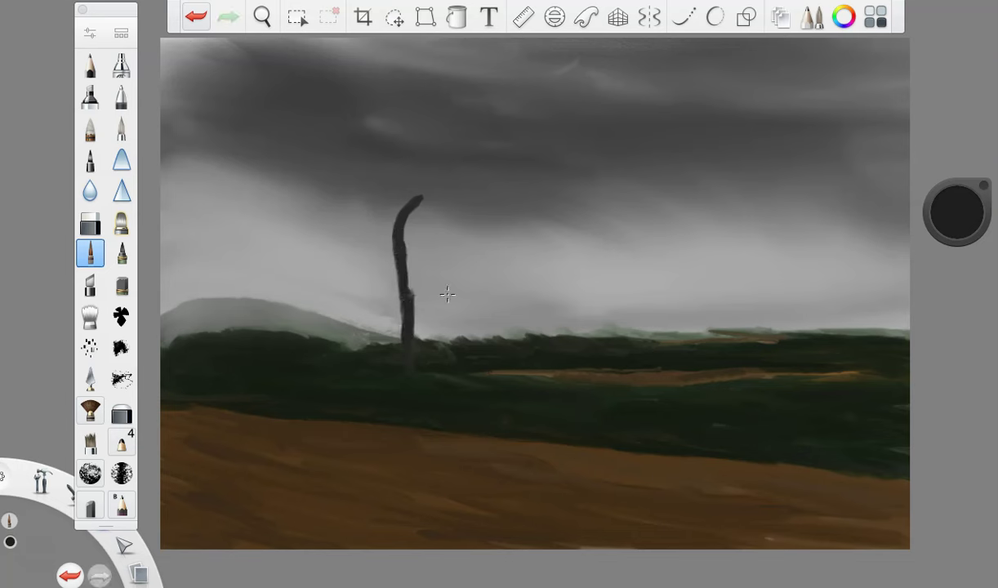
# - Extend the leg line in dark grey as a creature's sloping back and neck up to the top of the sky
pyautogui.moveTo(399, 218)
pyautogui.mouseDown()
pyautogui.moveTo(447, 168)
pyautogui.moveTo(524, 114)
pyautogui.moveTo(564, 92)
pyautogui.mouseUp()
pyautogui.click(195, 17)
pyautogui.click(195, 17)
pyautogui.moveTo(441, 167)
pyautogui.mouseDown()
pyautogui.moveTo(473, 151)
pyautogui.moveTo(444, 172)
pyautogui.moveTo(597, 122)
pyautogui.mouseUp()
pyautogui.hotkey('ctrl', 'z')
pyautogui.moveTo(535, 134)
pyautogui.mouseDown()
pyautogui.moveTo(587, 98)
pyautogui.moveTo(709, 77)
pyautogui.moveTo(745, 37)
pyautogui.mouseUp()
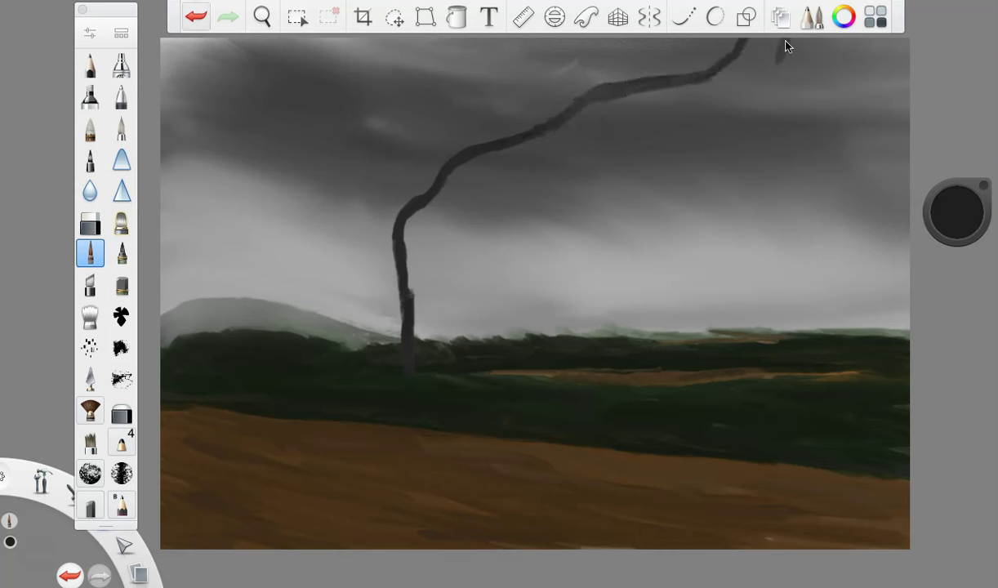
# - Paint a second dark grey curve from the top of the sky down below the back line as the neck's underside and belly
pyautogui.moveTo(790, 38)
pyautogui.mouseDown()
pyautogui.moveTo(780, 107)
pyautogui.moveTo(711, 171)
pyautogui.moveTo(618, 188)
pyautogui.moveTo(547, 267)
pyautogui.mouseUp()
pyautogui.moveTo(513, 168)
pyautogui.mouseDown()
pyautogui.moveTo(517, 249)
pyautogui.moveTo(496, 292)
pyautogui.moveTo(497, 371)
pyautogui.mouseUp()
pyautogui.click(192, 16)
pyautogui.click(190, 16)
# - Make the Small Rigger brush slightly smaller
pyautogui.click(89, 33)
pyautogui.moveTo(200, 272); pyautogui.dragTo(196, 274)
pyautogui.click(166, 64)
pyautogui.moveTo(495, 162); pyautogui.dragTo(497, 221)
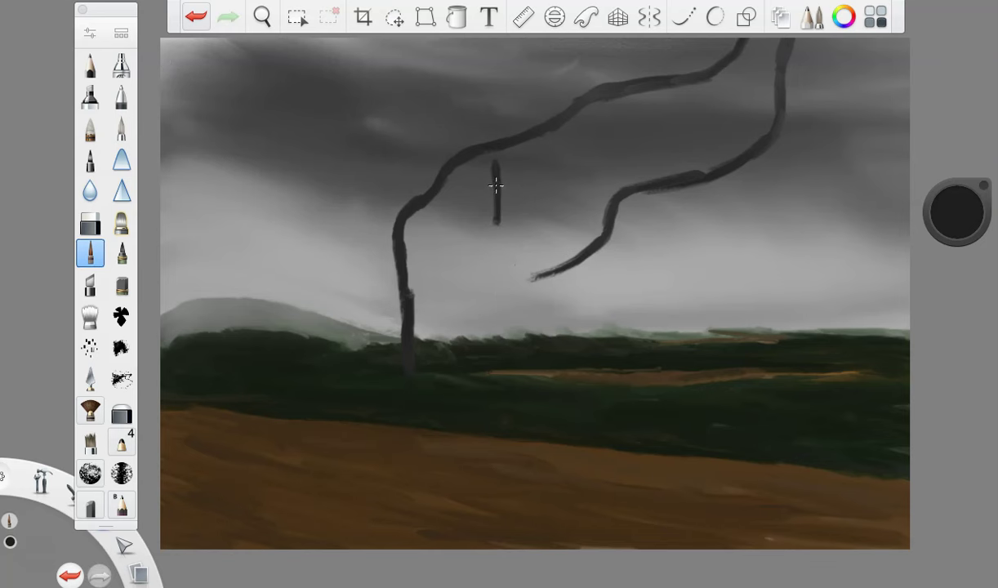
pyautogui.click(196, 18)
pyautogui.moveTo(492, 164)
pyautogui.mouseDown()
pyautogui.moveTo(470, 267)
pyautogui.moveTo(477, 374)
pyautogui.moveTo(473, 299)
pyautogui.mouseUp()
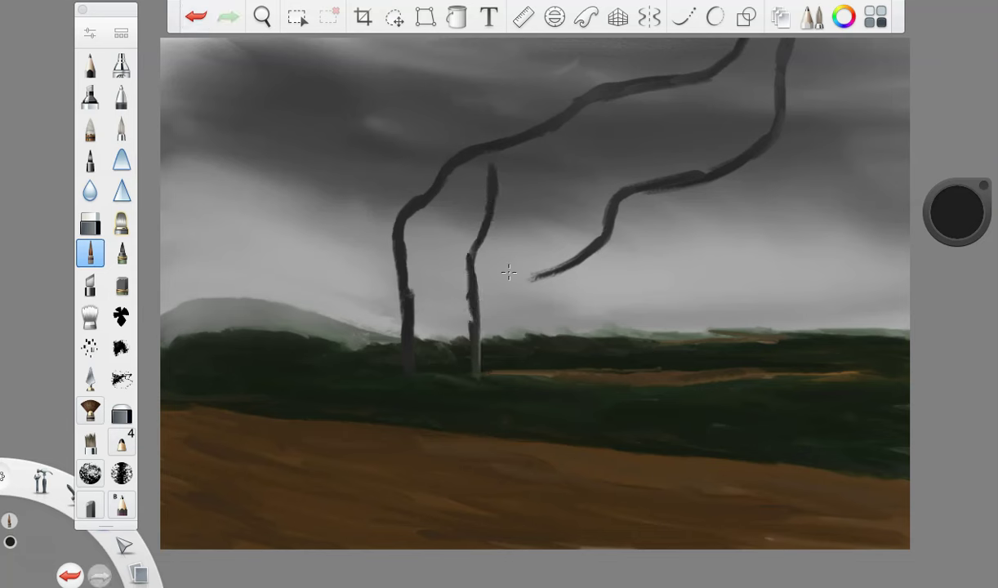
pyautogui.moveTo(596, 262); pyautogui.dragTo(602, 367)
pyautogui.click(196, 18)
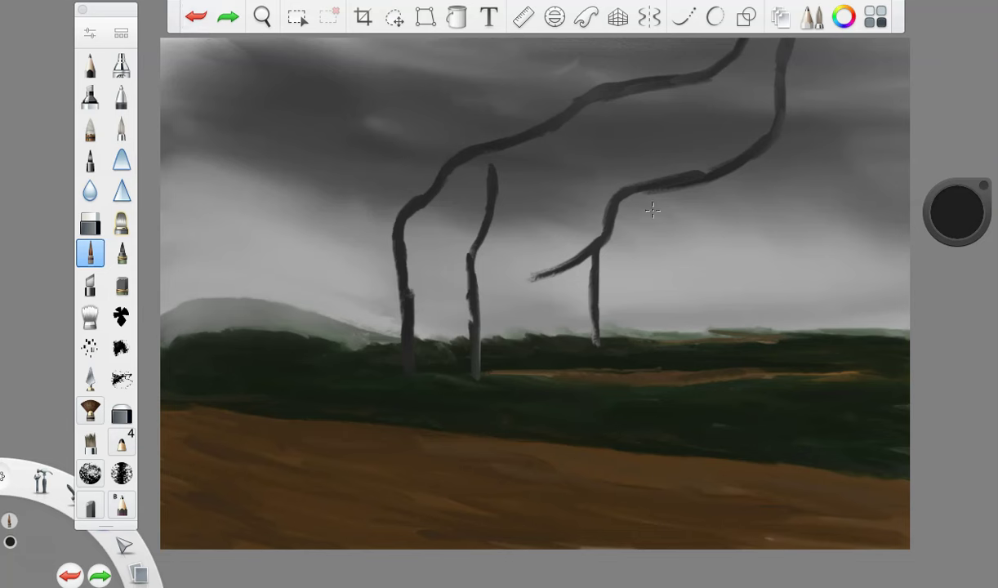
pyautogui.click(196, 18)
pyautogui.click(196, 18)
pyautogui.click(196, 18)
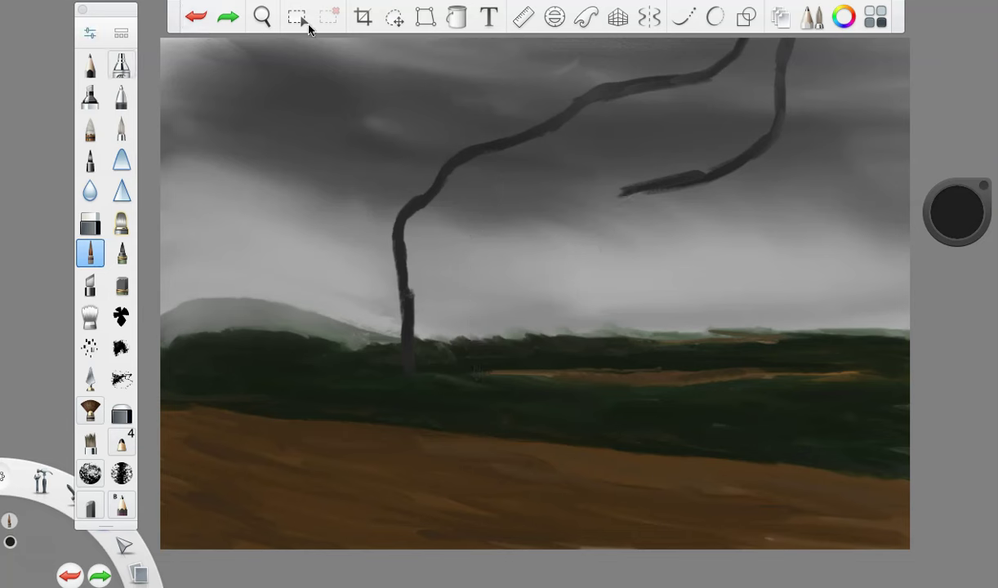
pyautogui.click(196, 18)
pyautogui.click(196, 18)
pyautogui.click(200, 23)
# - Repaint the throat, chest and belly outline in dark grey and drop a far front-leg line from the chest to the hedges
pyautogui.moveTo(777, 106)
pyautogui.mouseDown()
pyautogui.moveTo(763, 140)
pyautogui.moveTo(732, 157)
pyautogui.moveTo(697, 165)
pyautogui.moveTo(646, 153)
pyautogui.moveTo(523, 250)
pyautogui.mouseUp()
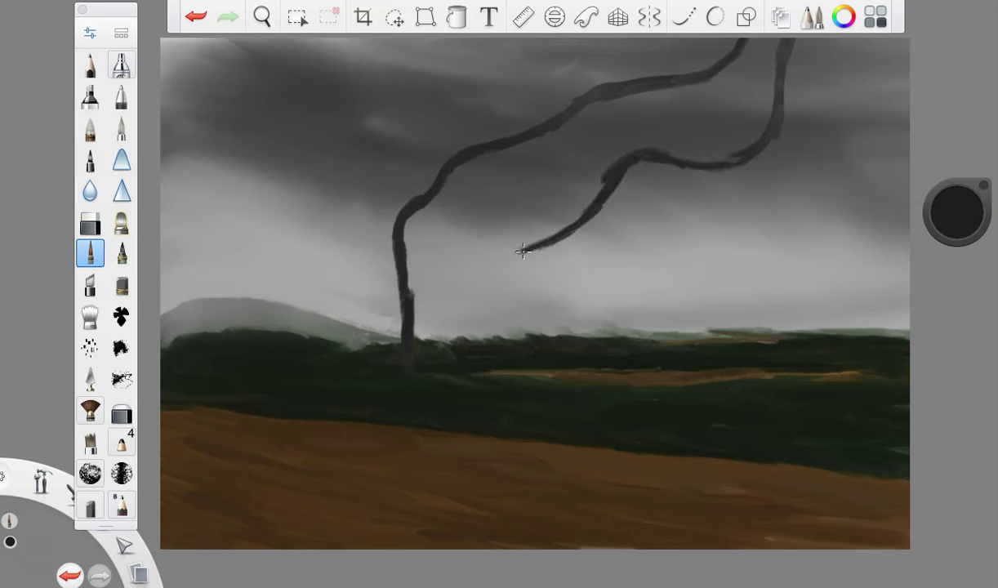
pyautogui.moveTo(587, 220); pyautogui.dragTo(574, 334)
pyautogui.moveTo(581, 278); pyautogui.dragTo(575, 352)
pyautogui.moveTo(580, 315); pyautogui.dragTo(582, 369)
pyautogui.click(196, 18)
pyautogui.moveTo(579, 282); pyautogui.dragTo(582, 376)
pyautogui.click(196, 18)
pyautogui.moveTo(576, 304); pyautogui.dragTo(570, 376)
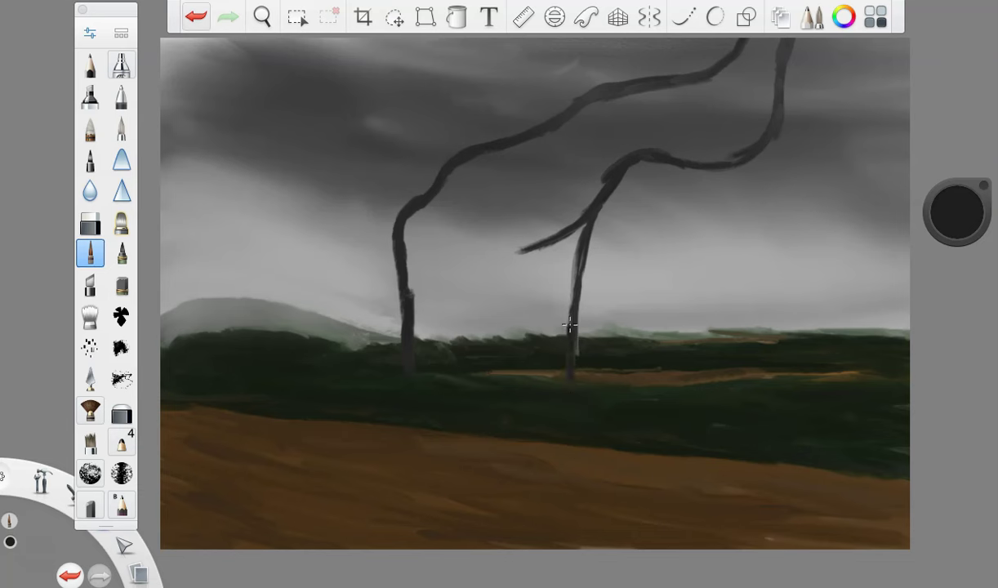
# - Paint the inner line of the far front leg from the belly down to the hedges
pyautogui.moveTo(546, 247)
pyautogui.mouseDown()
pyautogui.moveTo(557, 276)
pyautogui.moveTo(557, 353)
pyautogui.mouseUp()
pyautogui.moveTo(556, 315); pyautogui.dragTo(553, 370)
pyautogui.click(196, 18)
pyautogui.click(196, 17)
pyautogui.moveTo(555, 273)
pyautogui.mouseDown()
pyautogui.moveTo(553, 367)
pyautogui.moveTo(559, 298)
pyautogui.mouseUp()
# - Outline both sides of the near front leg, add the hind leg's inner line, and join the legs with belly lines
pyautogui.moveTo(528, 201)
pyautogui.mouseDown()
pyautogui.moveTo(497, 280)
pyautogui.moveTo(491, 335)
pyautogui.moveTo(506, 247)
pyautogui.mouseUp()
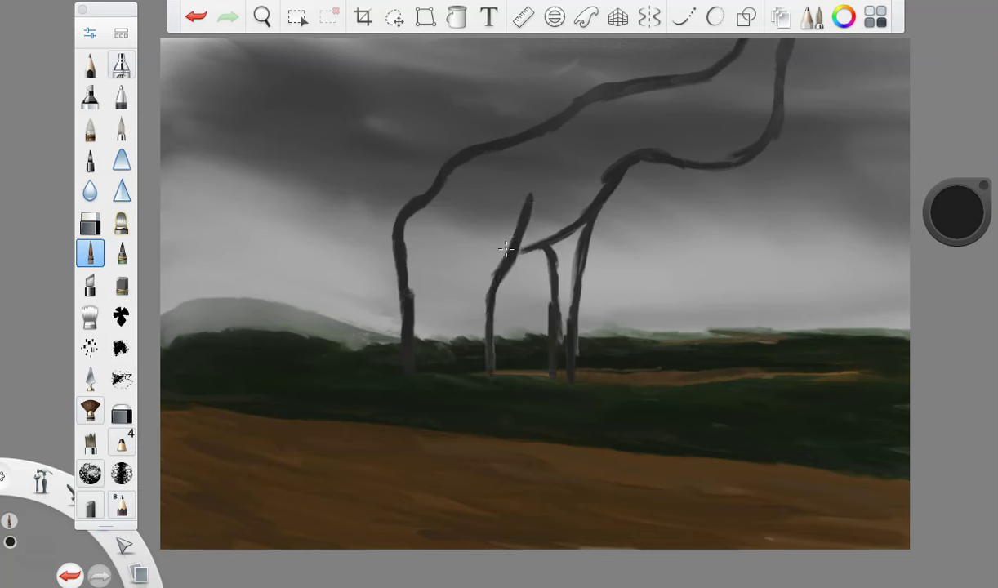
pyautogui.moveTo(482, 180)
pyautogui.mouseDown()
pyautogui.moveTo(491, 252)
pyautogui.moveTo(472, 314)
pyautogui.moveTo(472, 366)
pyautogui.mouseUp()
pyautogui.moveTo(506, 263); pyautogui.dragTo(604, 207)
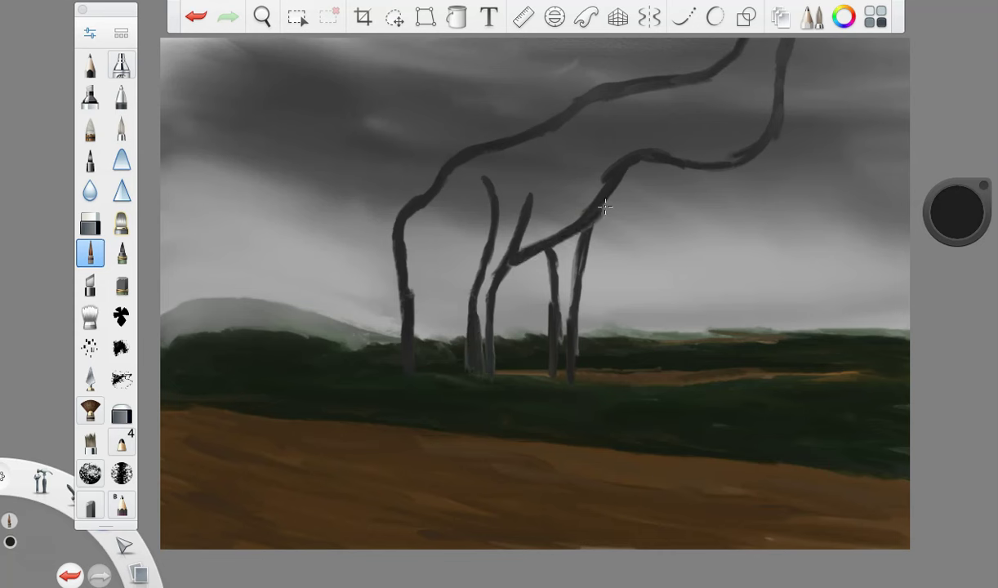
pyautogui.moveTo(423, 234); pyautogui.dragTo(424, 373)
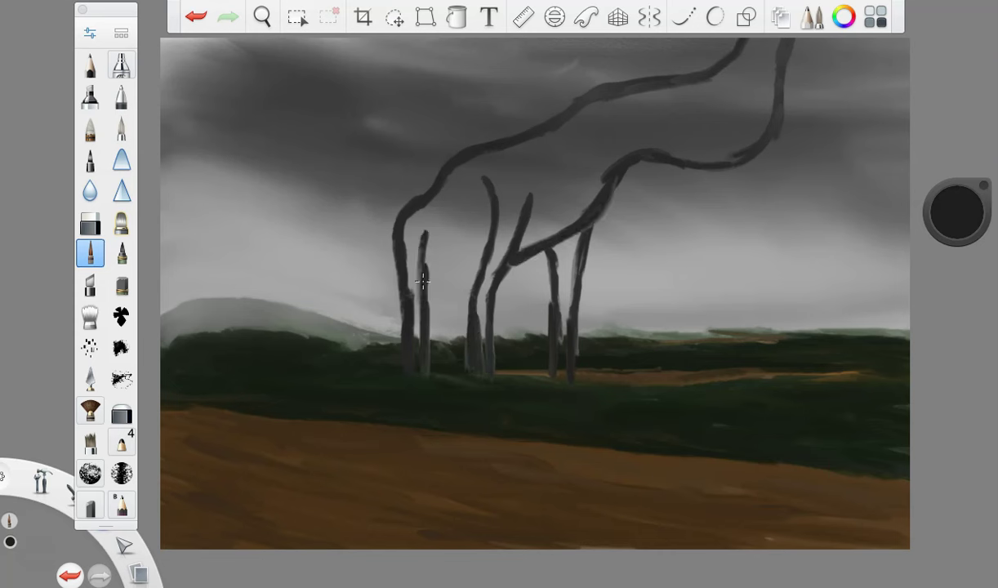
pyautogui.moveTo(480, 273); pyautogui.dragTo(420, 273)
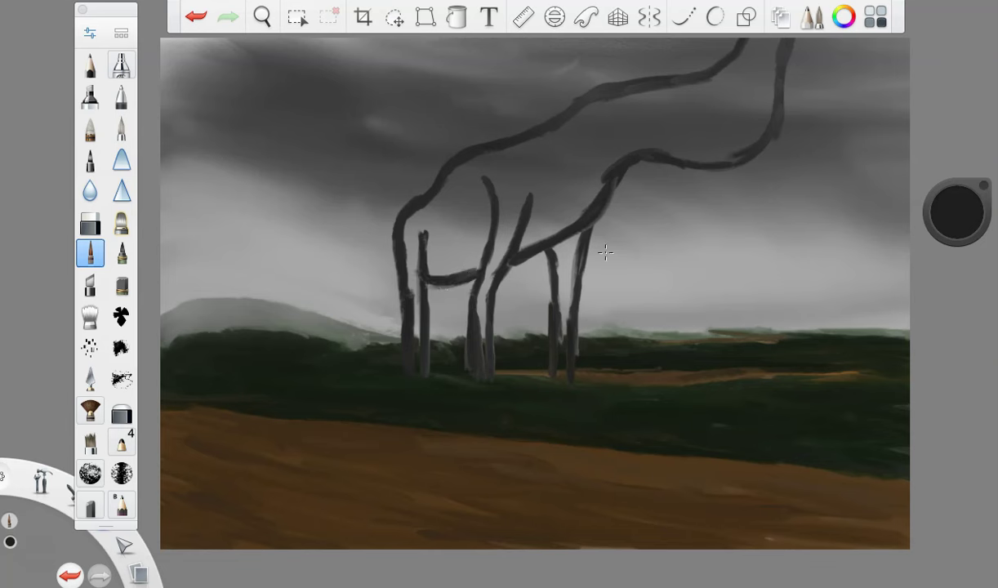
# - Fill the creature's hind leg and hindquarters with dark grey using a slightly larger brush
pyautogui.click(966, 226)
pyautogui.moveTo(193, 269); pyautogui.dragTo(200, 270)
pyautogui.moveTo(400, 218)
pyautogui.mouseDown()
pyautogui.moveTo(421, 363)
pyautogui.moveTo(416, 318)
pyautogui.moveTo(404, 311)
pyautogui.mouseUp()
pyautogui.moveTo(482, 178)
pyautogui.mouseDown()
pyautogui.moveTo(477, 242)
pyautogui.moveTo(428, 225)
pyautogui.moveTo(437, 192)
pyautogui.moveTo(463, 170)
pyautogui.mouseUp()
pyautogui.moveTo(474, 263); pyautogui.dragTo(439, 255)
pyautogui.moveTo(462, 219); pyautogui.dragTo(454, 266)
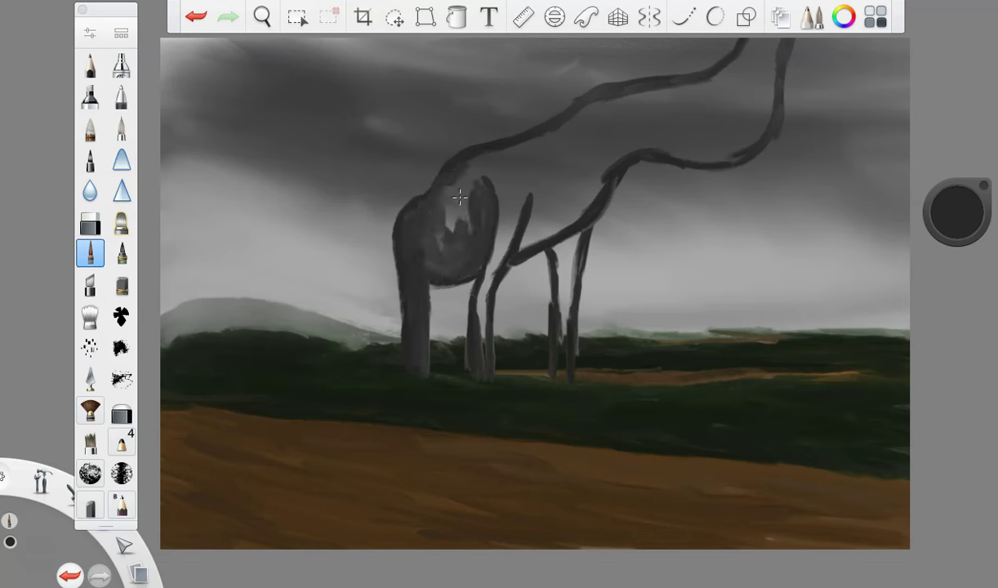
# - Fill the near front leg, the rest of the body and the neck up to the top of the sky with dark grey
pyautogui.moveTo(460, 197); pyautogui.dragTo(462, 178)
pyautogui.moveTo(520, 189)
pyautogui.mouseDown()
pyautogui.moveTo(515, 239)
pyautogui.moveTo(483, 306)
pyautogui.moveTo(484, 344)
pyautogui.mouseUp()
pyautogui.moveTo(496, 177)
pyautogui.mouseDown()
pyautogui.moveTo(497, 255)
pyautogui.moveTo(454, 174)
pyautogui.moveTo(490, 147)
pyautogui.moveTo(506, 176)
pyautogui.moveTo(486, 169)
pyautogui.moveTo(542, 178)
pyautogui.moveTo(536, 190)
pyautogui.moveTo(554, 216)
pyautogui.moveTo(595, 163)
pyautogui.moveTo(564, 118)
pyautogui.mouseUp()
pyautogui.moveTo(625, 125)
pyautogui.mouseDown()
pyautogui.moveTo(586, 111)
pyautogui.moveTo(704, 111)
pyautogui.moveTo(753, 132)
pyautogui.moveTo(664, 147)
pyautogui.moveTo(600, 140)
pyautogui.mouseUp()
pyautogui.moveTo(707, 116)
pyautogui.mouseDown()
pyautogui.moveTo(673, 116)
pyautogui.moveTo(700, 100)
pyautogui.moveTo(690, 127)
pyautogui.moveTo(737, 60)
pyautogui.mouseUp()
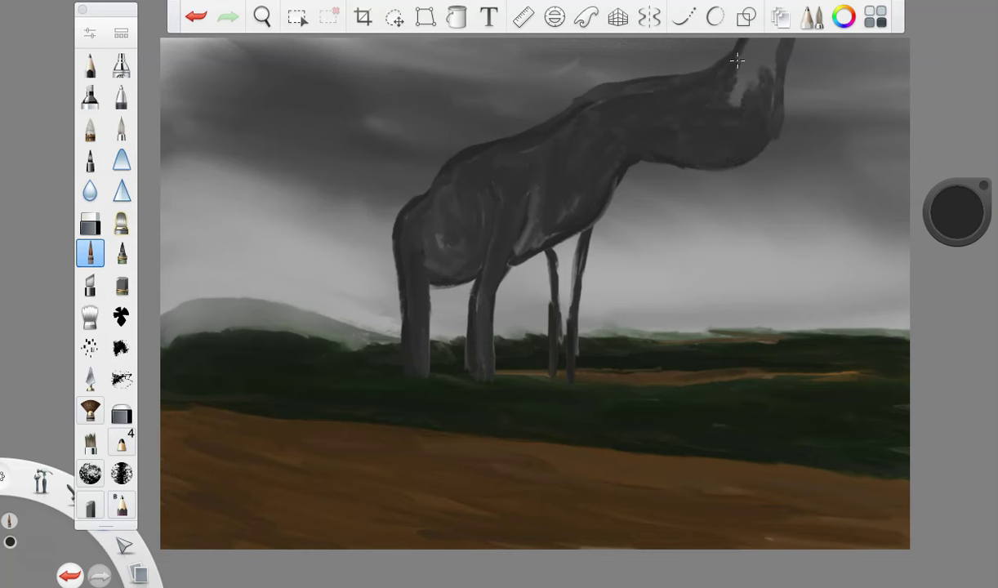
pyautogui.moveTo(696, 100)
pyautogui.mouseDown()
pyautogui.moveTo(756, 70)
pyautogui.moveTo(757, 132)
pyautogui.mouseUp()
pyautogui.moveTo(747, 72)
pyautogui.mouseDown()
pyautogui.moveTo(770, 61)
pyautogui.moveTo(757, 40)
pyautogui.mouseUp()
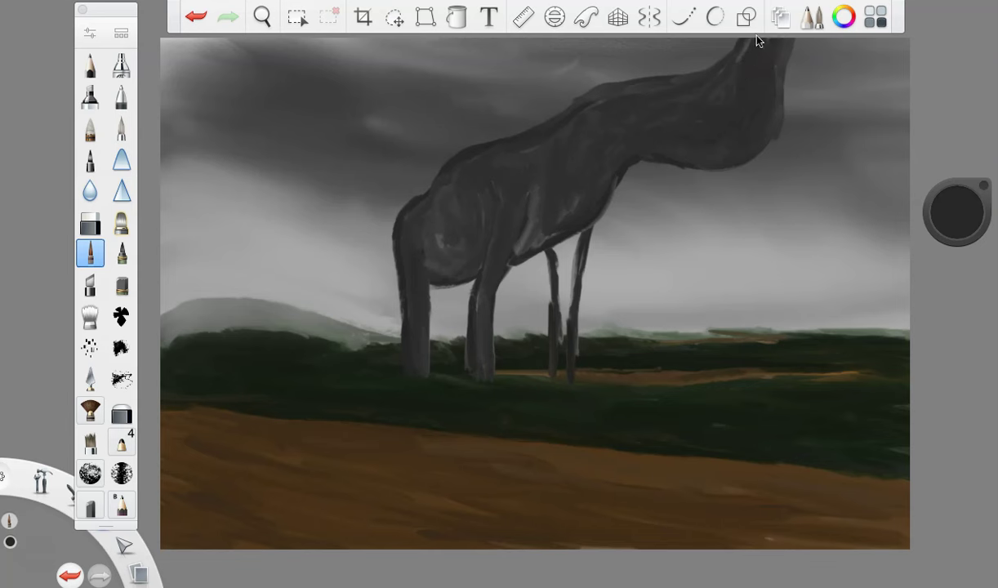
pyautogui.moveTo(533, 218)
pyautogui.mouseDown()
pyautogui.moveTo(528, 238)
pyautogui.moveTo(533, 196)
pyautogui.mouseUp()
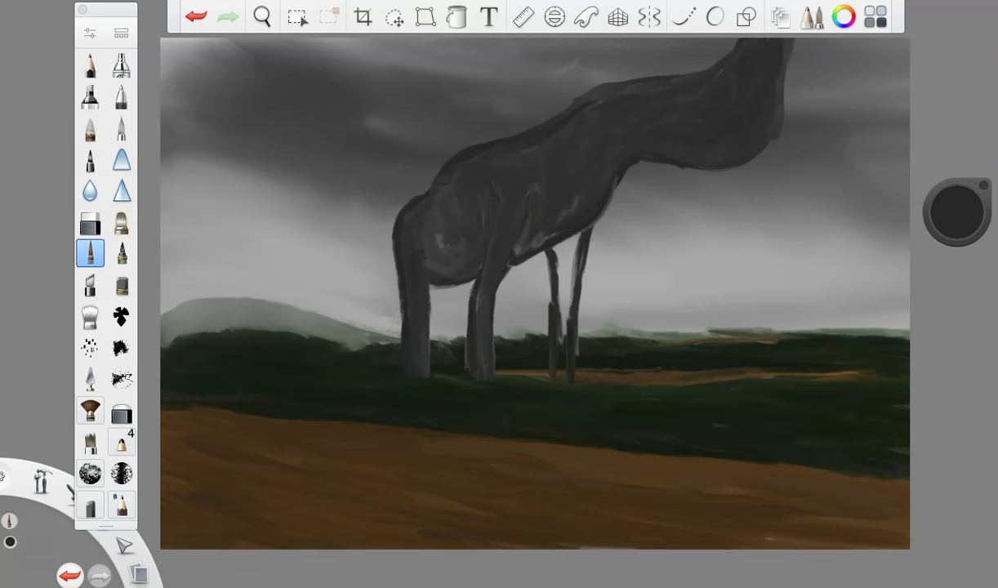
# - Shade the creature's chest and belly with near-black strokes using a larger brush
pyautogui.moveTo(957, 214); pyautogui.dragTo(953, 277)
pyautogui.click(89, 34)
pyautogui.moveTo(205, 270); pyautogui.dragTo(207, 273)
pyautogui.click(168, 66)
pyautogui.moveTo(612, 168)
pyautogui.mouseDown()
pyautogui.moveTo(569, 221)
pyautogui.moveTo(496, 241)
pyautogui.mouseUp()
pyautogui.moveTo(530, 192)
pyautogui.mouseDown()
pyautogui.moveTo(492, 242)
pyautogui.moveTo(410, 259)
pyautogui.mouseUp()
pyautogui.moveTo(456, 202); pyautogui.dragTo(441, 237)
pyautogui.moveTo(612, 134); pyautogui.dragTo(572, 161)
pyautogui.moveTo(454, 238); pyautogui.dragTo(417, 263)
# - Fill the far front leg with dark grey using a smaller brush
pyautogui.click(85, 31)
pyautogui.moveTo(201, 269); pyautogui.dragTo(198, 270)
pyautogui.moveTo(965, 214); pyautogui.dragTo(964, 198)
pyautogui.moveTo(559, 248); pyautogui.dragTo(560, 374)
pyautogui.moveTo(551, 229); pyautogui.dragTo(554, 264)
# - Shade the right side of both front legs in near-black
pyautogui.moveTo(954, 214); pyautogui.dragTo(949, 288)
pyautogui.moveTo(588, 227); pyautogui.dragTo(570, 338)
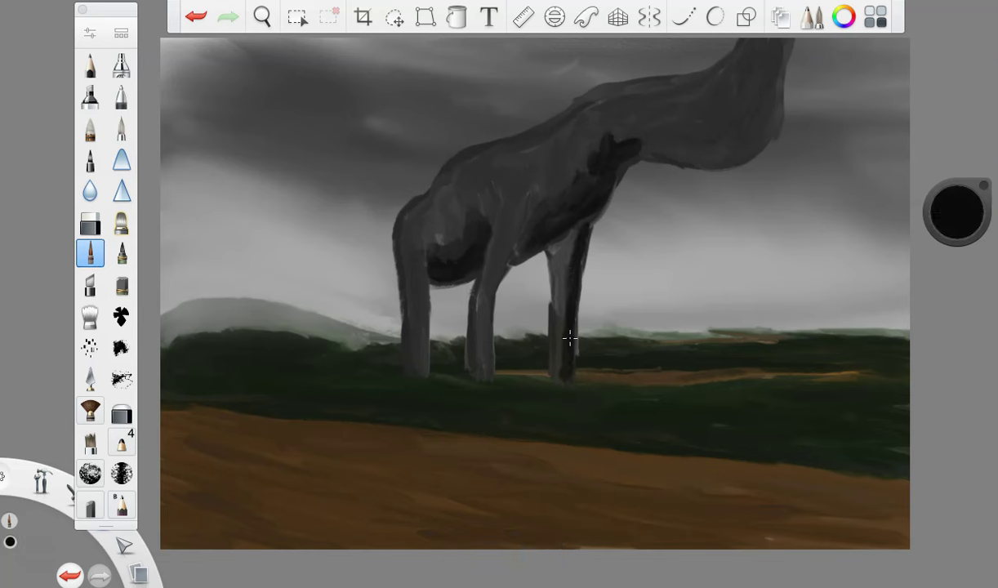
pyautogui.moveTo(570, 248); pyautogui.dragTo(492, 359)
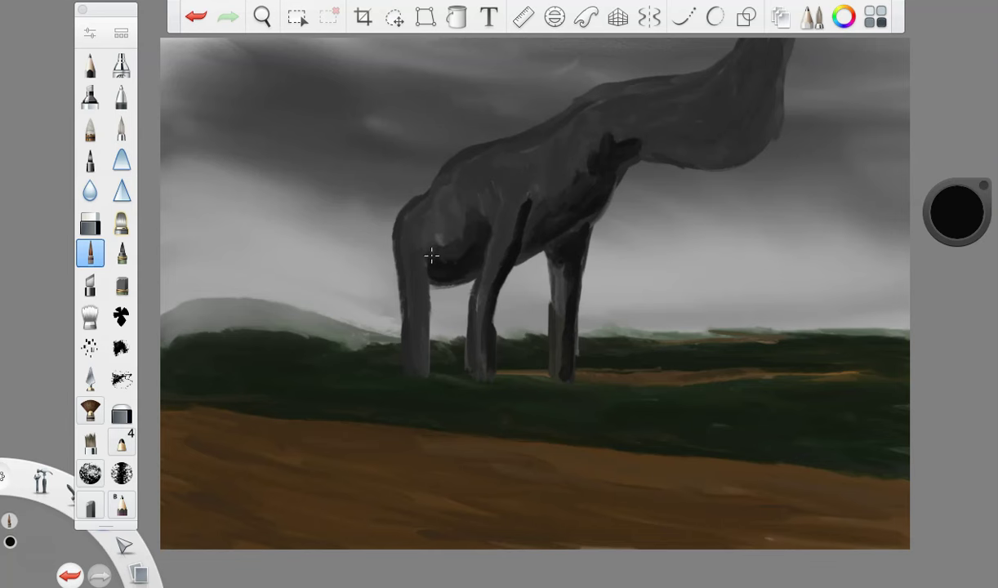
# - Trim the inner edge of the hind leg by painting sampled light sky grey over it with a smaller brush
pyautogui.click(951, 218)
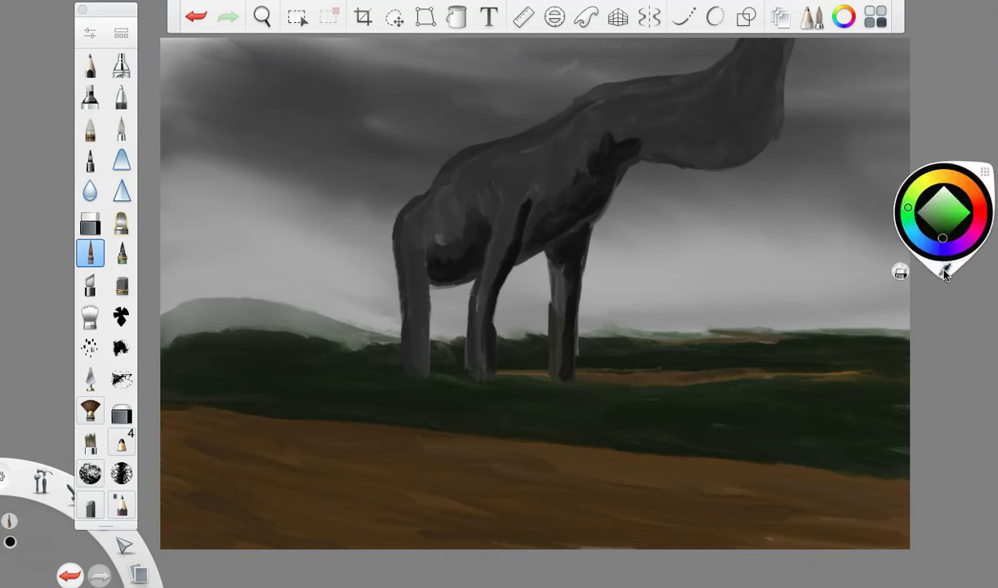
pyautogui.click(945, 270)
pyautogui.click(457, 297)
pyautogui.click(100, 35)
pyautogui.moveTo(202, 271); pyautogui.dragTo(196, 272)
pyautogui.click(167, 64)
pyautogui.moveTo(430, 295)
pyautogui.mouseDown()
pyautogui.moveTo(417, 320)
pyautogui.moveTo(426, 324)
pyautogui.mouseUp()
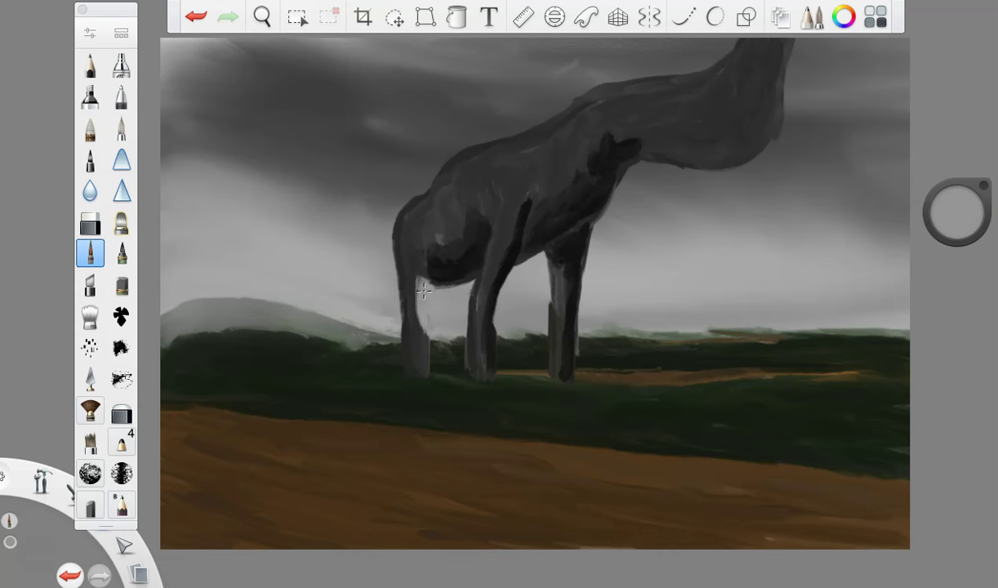
# - Narrow the foot of the hind leg with sampled dark hedge green and resample the sky grey beside it
pyautogui.click(954, 215)
pyautogui.click(945, 270)
pyautogui.click(439, 358)
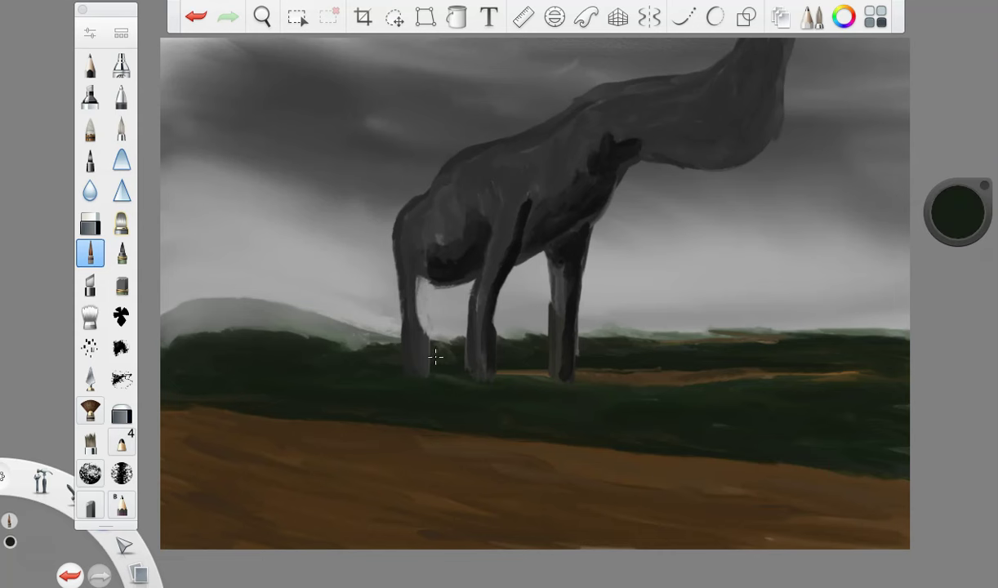
pyautogui.moveTo(423, 341)
pyautogui.mouseDown()
pyautogui.moveTo(419, 327)
pyautogui.moveTo(430, 330)
pyautogui.mouseUp()
pyautogui.click(954, 217)
pyautogui.click(945, 270)
pyautogui.click(449, 304)
# - Sample the creature's dark grey, lighten it, and paint mid-grey strokes on the hind leg and near front leg
pyautogui.click(954, 216)
pyautogui.click(943, 272)
pyautogui.click(426, 282)
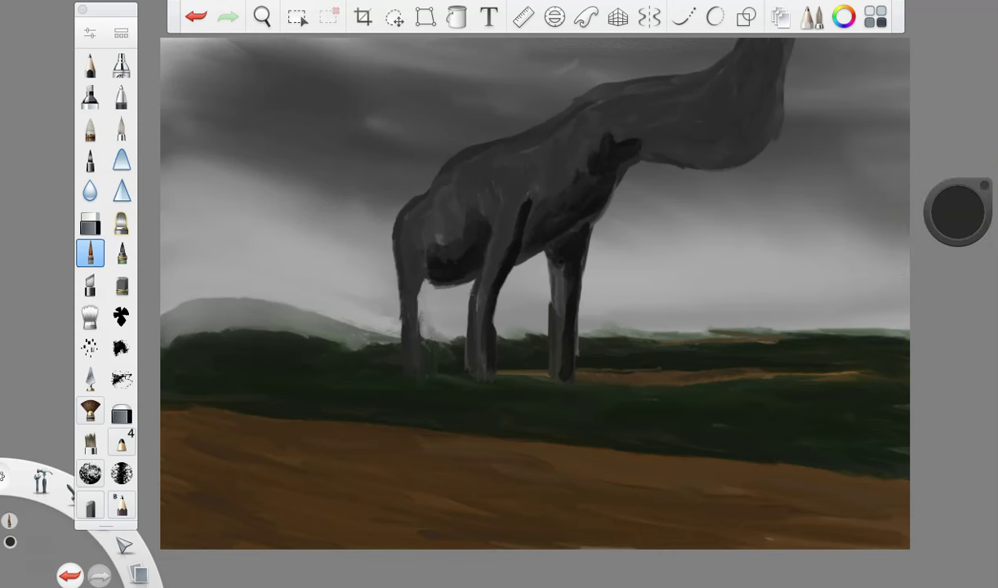
pyautogui.moveTo(957, 225); pyautogui.dragTo(953, 156)
pyautogui.moveTo(406, 234); pyautogui.dragTo(404, 274)
pyautogui.moveTo(453, 234)
pyautogui.mouseDown()
pyautogui.moveTo(486, 171)
pyautogui.moveTo(474, 287)
pyautogui.moveTo(499, 356)
pyautogui.mouseUp()
# - Paint lighter grey highlights on the far front leg, along the rump and down the hind leg's outer edge
pyautogui.moveTo(957, 212); pyautogui.dragTo(956, 138)
pyautogui.moveTo(556, 258); pyautogui.dragTo(569, 362)
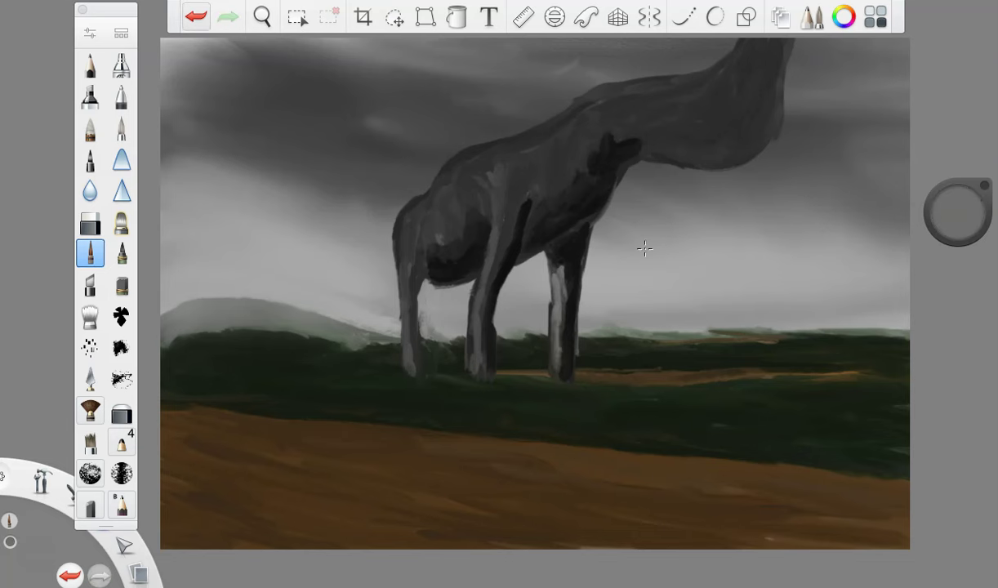
pyautogui.moveTo(421, 178); pyautogui.dragTo(493, 155)
pyautogui.moveTo(406, 211)
pyautogui.mouseDown()
pyautogui.moveTo(396, 311)
pyautogui.moveTo(423, 329)
pyautogui.mouseUp()
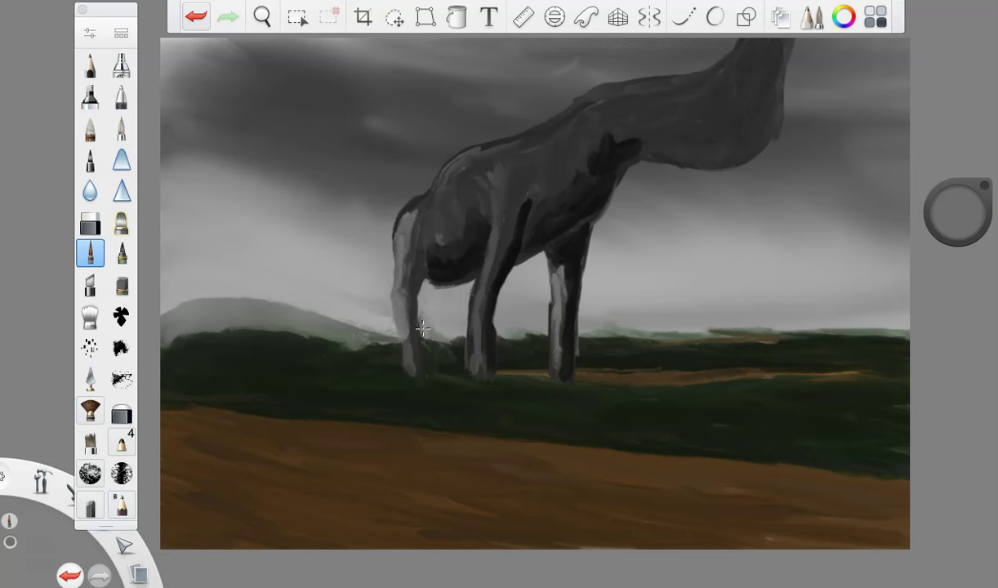
# - Tone the hind leg's highlight with a darker grey and paint light grey highlights from the shoulder down the near front leg
pyautogui.moveTo(969, 208); pyautogui.dragTo(967, 251)
pyautogui.moveTo(414, 214); pyautogui.dragTo(406, 358)
pyautogui.moveTo(960, 210); pyautogui.dragTo(960, 129)
pyautogui.moveTo(479, 173); pyautogui.dragTo(490, 276)
pyautogui.moveTo(477, 214); pyautogui.dragTo(457, 306)
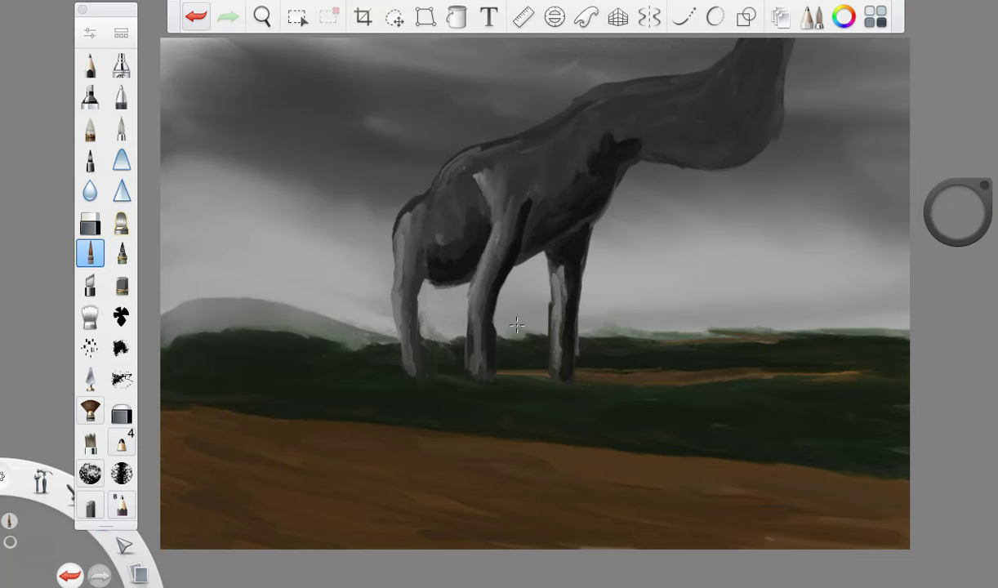
pyautogui.moveTo(457, 269); pyautogui.dragTo(445, 351)
# - Shade the inner side of the hind leg and the edge of the far front leg in near-black
pyautogui.moveTo(957, 210); pyautogui.dragTo(954, 424)
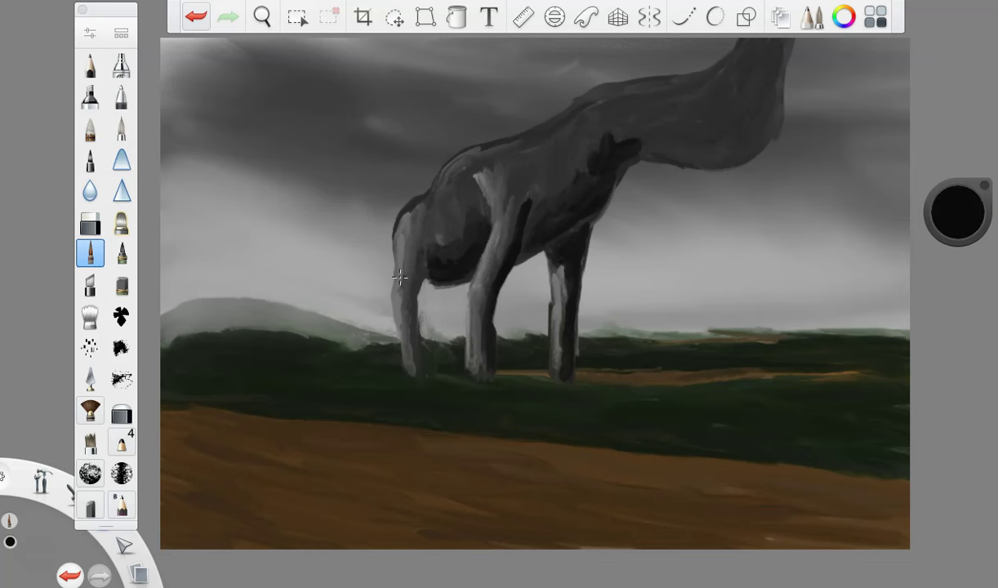
pyautogui.moveTo(408, 296); pyautogui.dragTo(417, 374)
pyautogui.moveTo(398, 245); pyautogui.dragTo(402, 331)
pyautogui.moveTo(553, 321); pyautogui.dragTo(551, 372)
pyautogui.moveTo(419, 268); pyautogui.dragTo(420, 371)
# - Soften the black shading on the hind leg, chest, flank and near front leg with a lighter dark grey
pyautogui.moveTo(958, 212); pyautogui.dragTo(965, 140)
pyautogui.moveTo(408, 282); pyautogui.dragTo(413, 356)
pyautogui.moveTo(403, 235); pyautogui.dragTo(390, 266)
pyautogui.moveTo(588, 129); pyautogui.dragTo(638, 145)
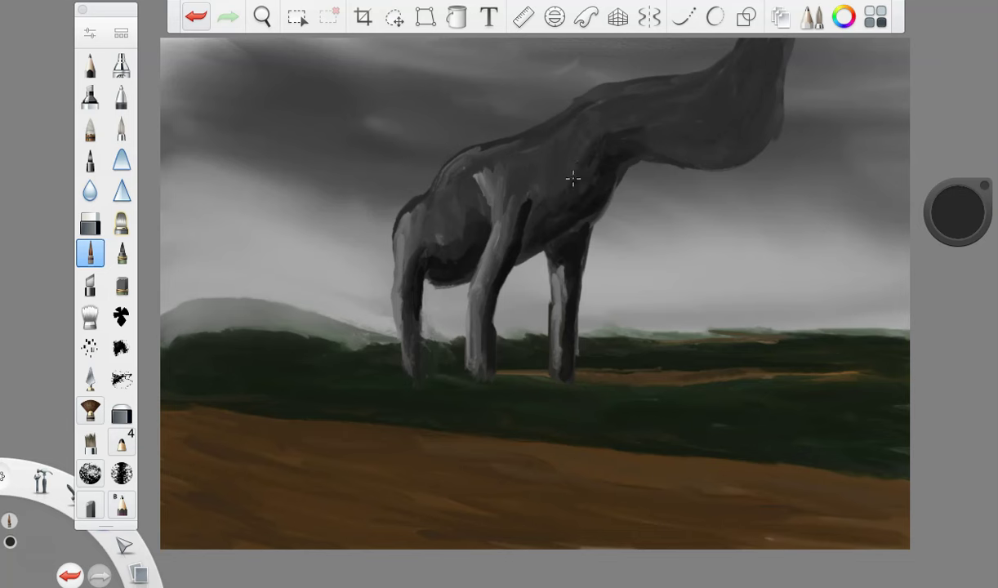
pyautogui.moveTo(462, 228)
pyautogui.mouseDown()
pyautogui.moveTo(439, 252)
pyautogui.moveTo(433, 214)
pyautogui.mouseUp()
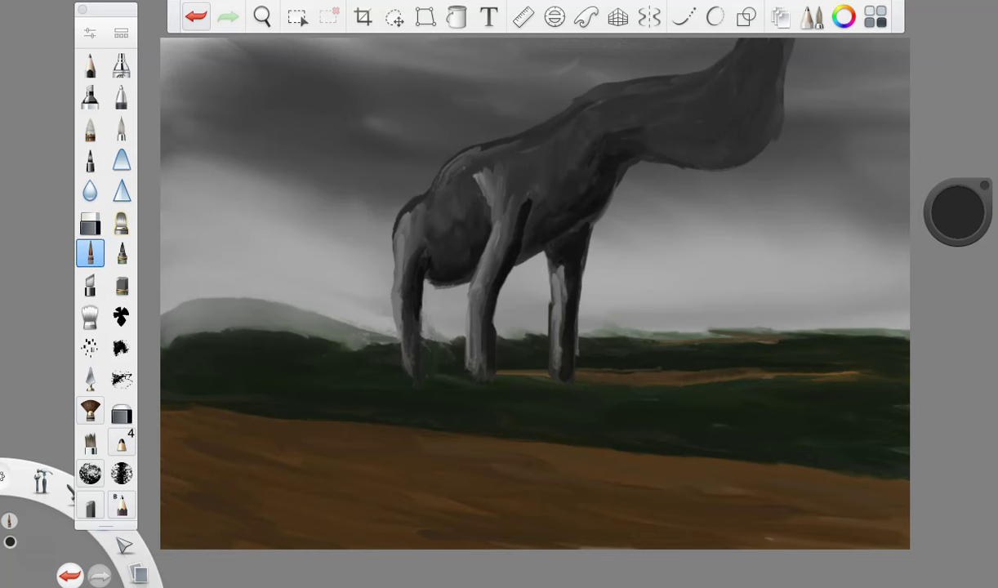
pyautogui.moveTo(510, 237); pyautogui.dragTo(500, 268)
pyautogui.moveTo(519, 217); pyautogui.dragTo(488, 364)
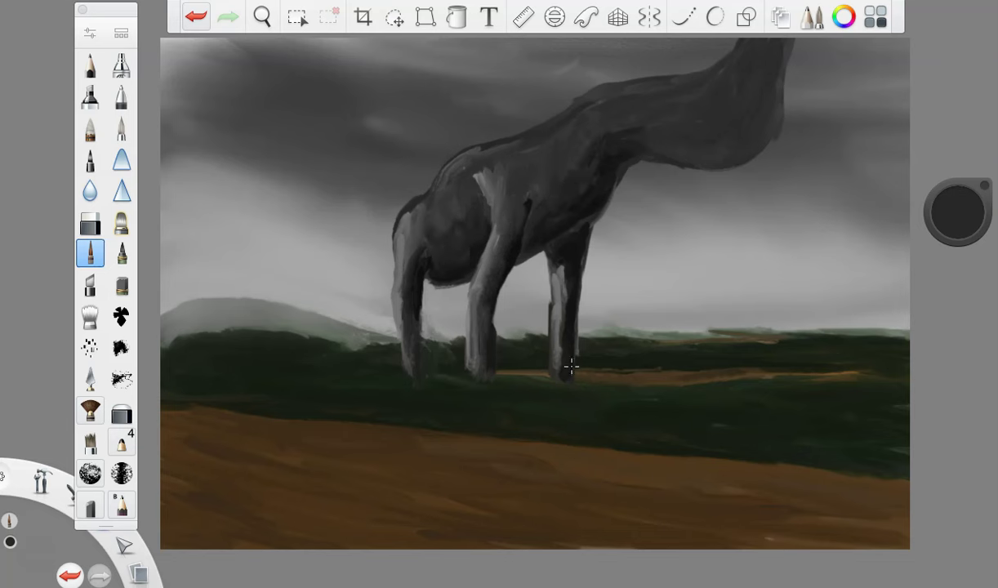
# - Smooth the shading across the creature's body and flank in dark grey with a larger brush
pyautogui.moveTo(957, 211); pyautogui.dragTo(953, 245)
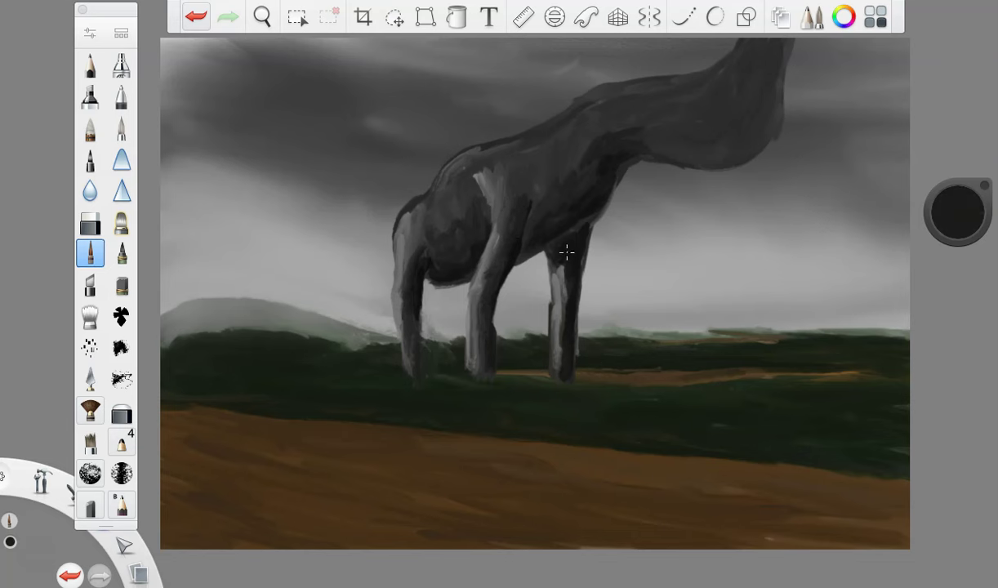
pyautogui.moveTo(957, 214); pyautogui.dragTo(957, 200)
pyautogui.click(90, 32)
pyautogui.moveTo(197, 270); pyautogui.dragTo(211, 271)
pyautogui.moveTo(574, 188); pyautogui.dragTo(563, 195)
pyautogui.moveTo(415, 194); pyautogui.dragTo(438, 221)
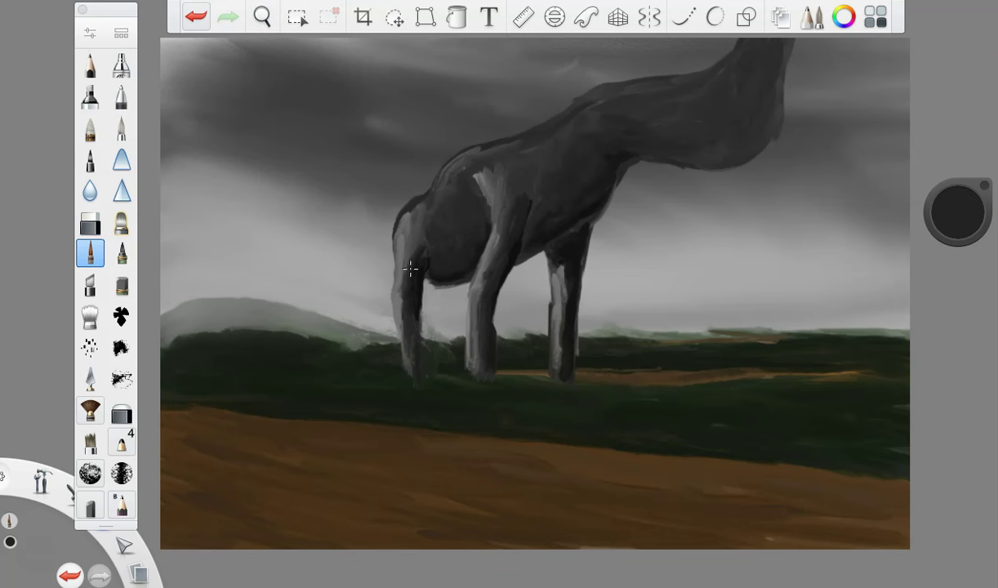
pyautogui.moveTo(410, 268); pyautogui.dragTo(445, 247)
# - Shade the underside and upper part of the neck in a darker grey with an enlarged brush
pyautogui.moveTo(961, 209); pyautogui.dragTo(962, 219)
pyautogui.click(95, 32)
pyautogui.moveTo(203, 270); pyautogui.dragTo(212, 270)
pyautogui.click(167, 64)
pyautogui.moveTo(648, 147); pyautogui.dragTo(727, 160)
pyautogui.moveTo(762, 110)
pyautogui.mouseDown()
pyautogui.moveTo(708, 144)
pyautogui.moveTo(774, 55)
pyautogui.mouseUp()
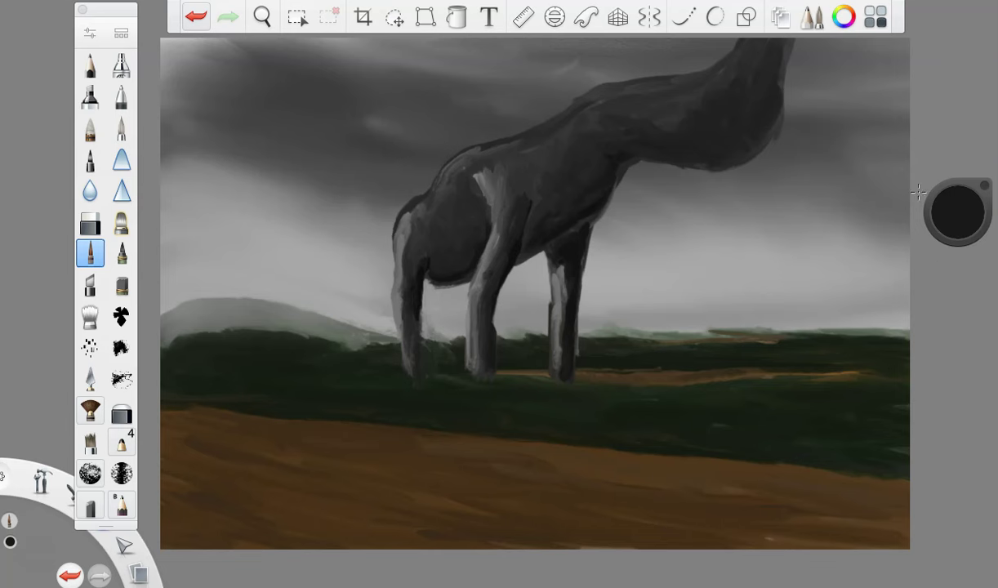
# - Highlight the outer side of the hind leg and the near front leg up to the shoulder in lighter grey with a finer brush
pyautogui.moveTo(958, 211); pyautogui.dragTo(958, 163)
pyautogui.click(90, 33)
pyautogui.moveTo(405, 222); pyautogui.dragTo(403, 305)
pyautogui.moveTo(958, 211); pyautogui.dragTo(957, 66)
pyautogui.click(90, 33)
pyautogui.moveTo(189, 262); pyautogui.dragTo(181, 262)
pyautogui.moveTo(393, 217); pyautogui.dragTo(406, 373)
pyautogui.moveTo(957, 212); pyautogui.dragTo(957, 266)
pyautogui.moveTo(398, 267); pyautogui.dragTo(399, 234)
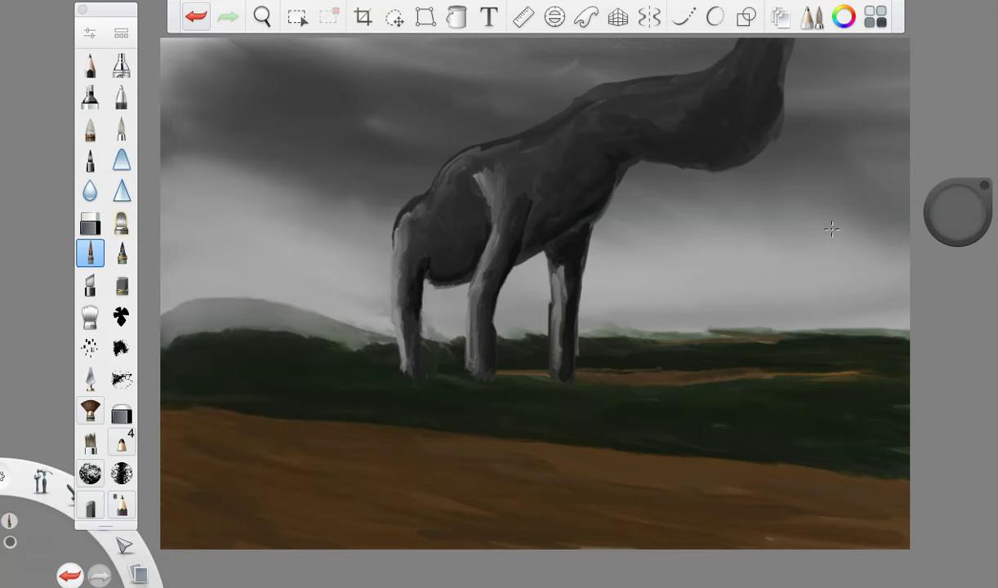
pyautogui.moveTo(476, 167); pyautogui.dragTo(485, 257)
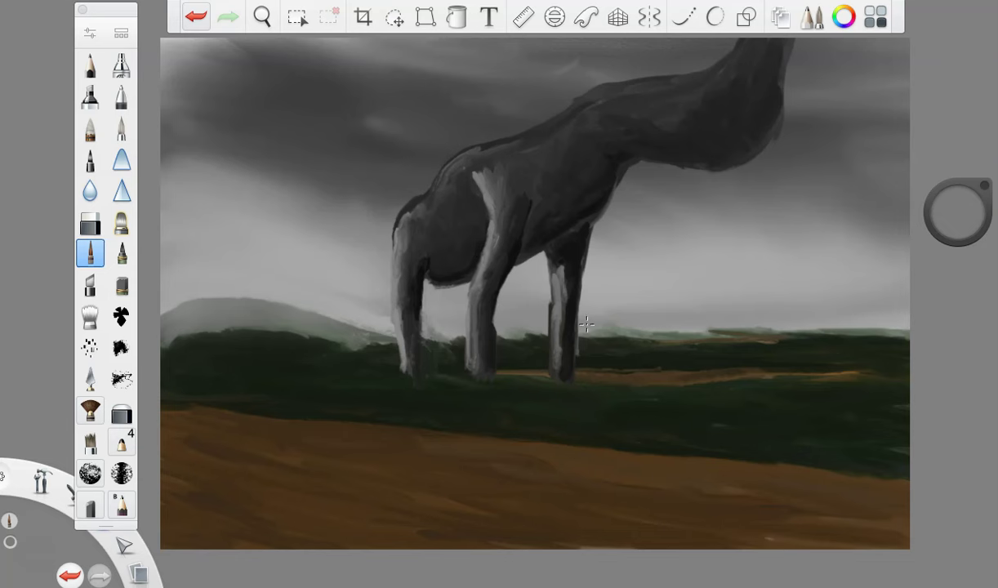
pyautogui.moveTo(494, 173); pyautogui.dragTo(504, 236)
# - Blend the creature's upper neck and back into the dark clouds with soft grey Airbrush strokes
pyautogui.doubleClick(120, 65)
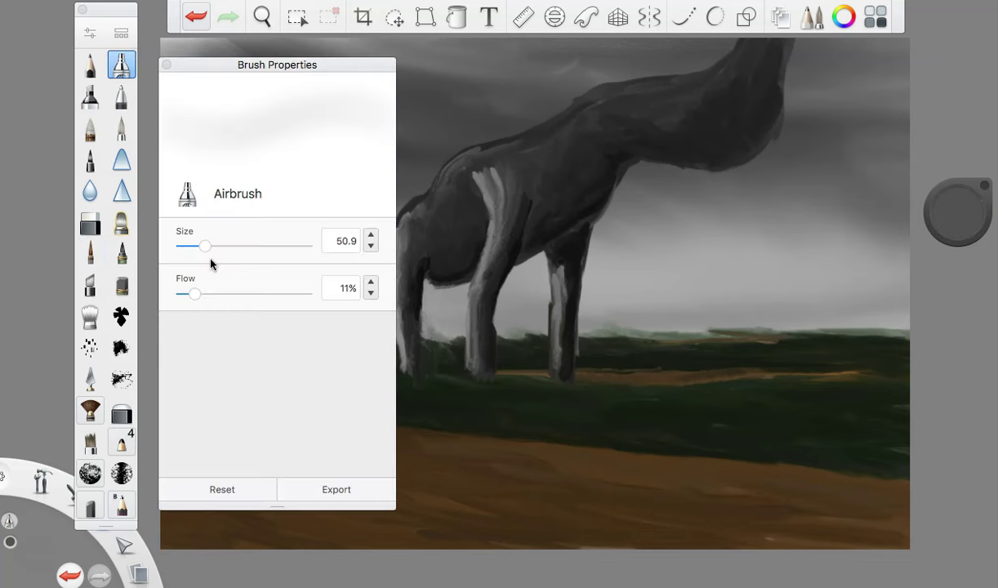
pyautogui.click(168, 65)
pyautogui.moveTo(608, 82)
pyautogui.mouseDown()
pyautogui.moveTo(719, 120)
pyautogui.moveTo(764, 107)
pyautogui.mouseUp()
pyautogui.moveTo(951, 210); pyautogui.dragTo(951, 225)
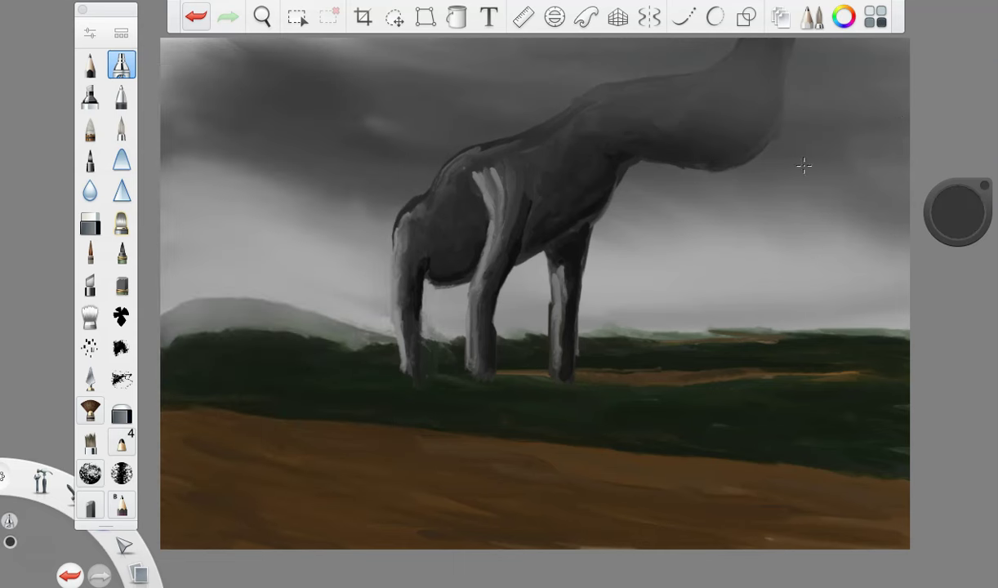
pyautogui.moveTo(857, 82); pyautogui.dragTo(722, 112)
# - Paint two thin, wavy dark grey tendrils hanging from the underside of the neck with a smaller paintbrush
pyautogui.moveTo(957, 214); pyautogui.dragTo(908, 214)
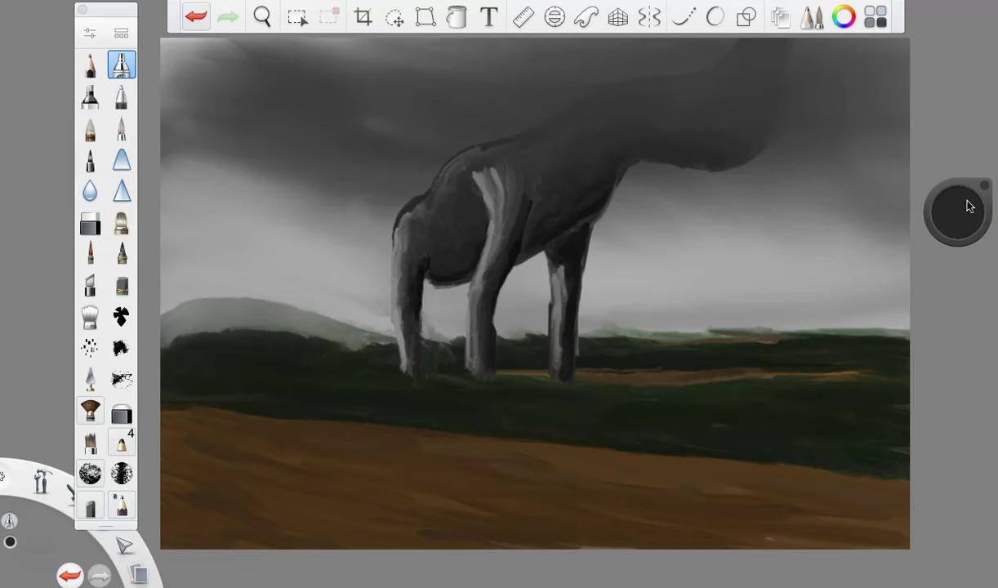
pyautogui.doubleClick(90, 252)
pyautogui.moveTo(200, 274); pyautogui.dragTo(189, 272)
pyautogui.click(167, 64)
pyautogui.moveTo(677, 167); pyautogui.dragTo(682, 263)
pyautogui.moveTo(632, 159); pyautogui.dragTo(652, 287)
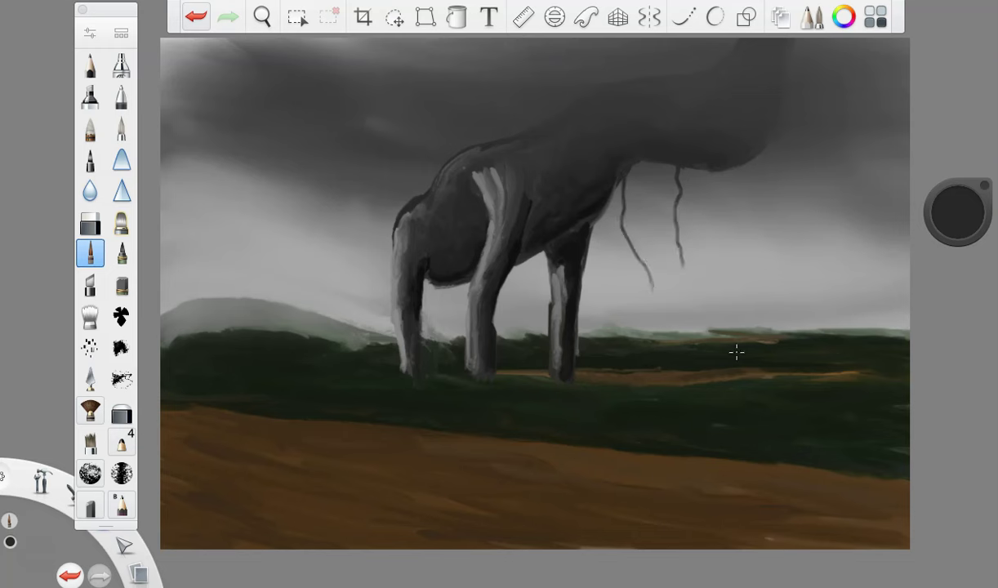
# - Add finer crossing tendrils beneath the front of the neck with a further reduced brush size
pyautogui.click(90, 32)
pyautogui.moveTo(188, 272); pyautogui.dragTo(185, 272)
pyautogui.click(166, 64)
pyautogui.moveTo(702, 170); pyautogui.dragTo(709, 265)
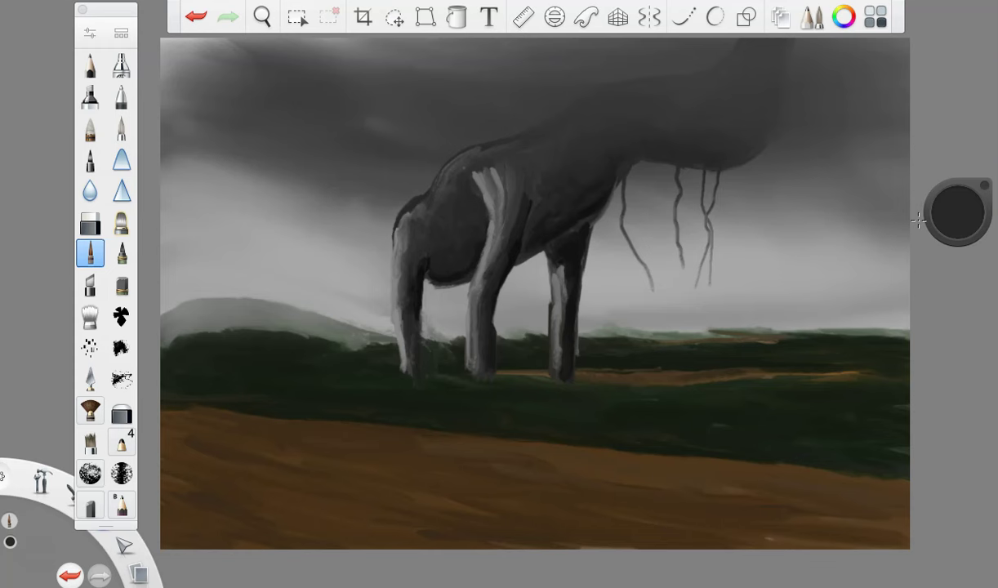
# - Deepen the shadow along the belly, chest and rear edge of the shoulder in black with a larger brush
pyautogui.click(90, 33)
pyautogui.moveTo(188, 268); pyautogui.dragTo(195, 268)
pyautogui.click(168, 64)
pyautogui.moveTo(493, 193); pyautogui.dragTo(492, 235)
pyautogui.moveTo(957, 234); pyautogui.dragTo(962, 303)
pyautogui.moveTo(476, 262); pyautogui.dragTo(434, 278)
pyautogui.moveTo(532, 246)
pyautogui.mouseDown()
pyautogui.moveTo(519, 259)
pyautogui.moveTo(610, 211)
pyautogui.mouseUp()
pyautogui.click(196, 17)
pyautogui.click(196, 16)
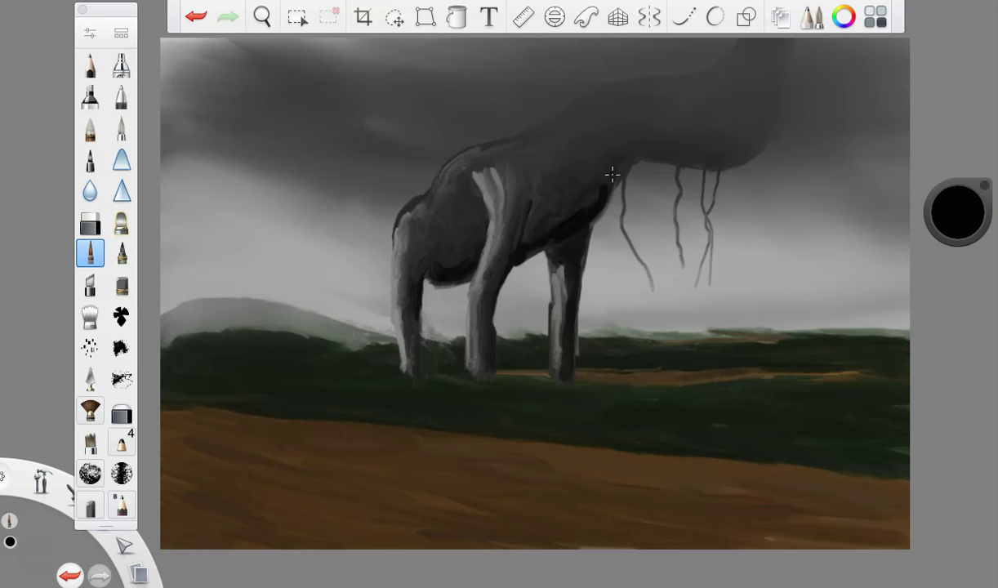
pyautogui.moveTo(491, 241); pyautogui.dragTo(539, 214)
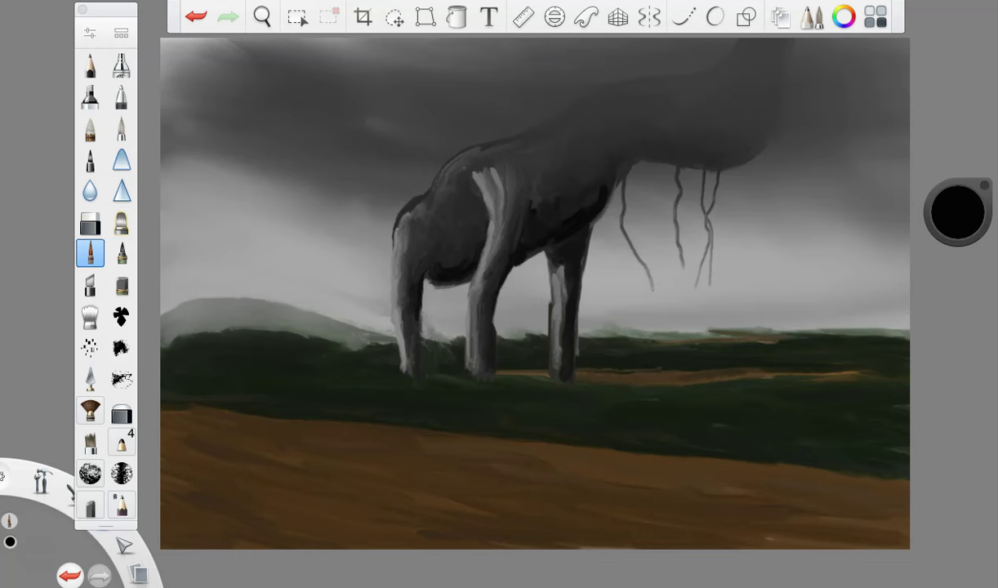
# - Tone down the light areas on the far front leg and around the hip and upper shoulder with dark grey
pyautogui.moveTo(948, 204); pyautogui.dragTo(954, 137)
pyautogui.moveTo(560, 265); pyautogui.dragTo(561, 358)
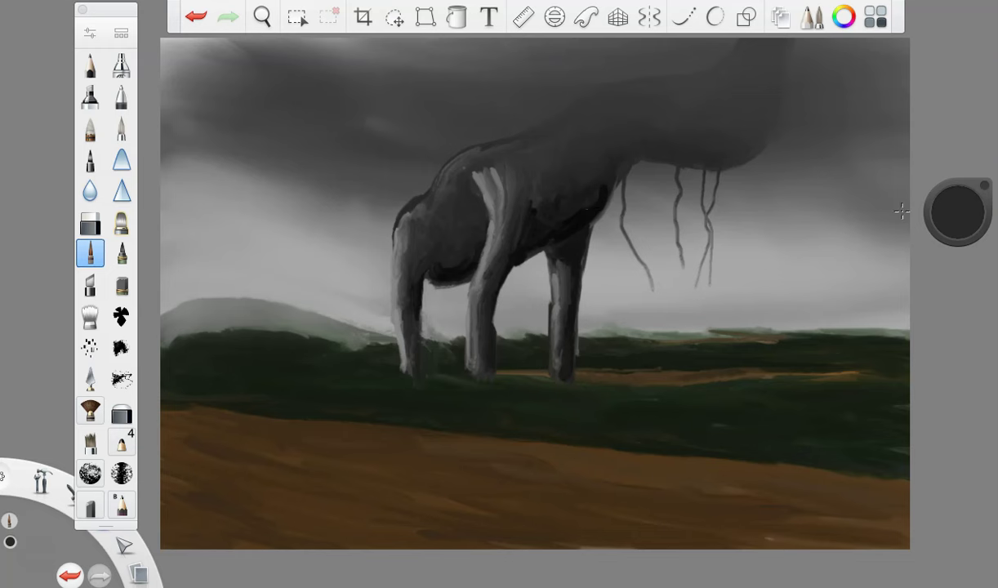
pyautogui.moveTo(454, 161)
pyautogui.mouseDown()
pyautogui.moveTo(467, 180)
pyautogui.moveTo(478, 175)
pyautogui.moveTo(470, 194)
pyautogui.mouseUp()
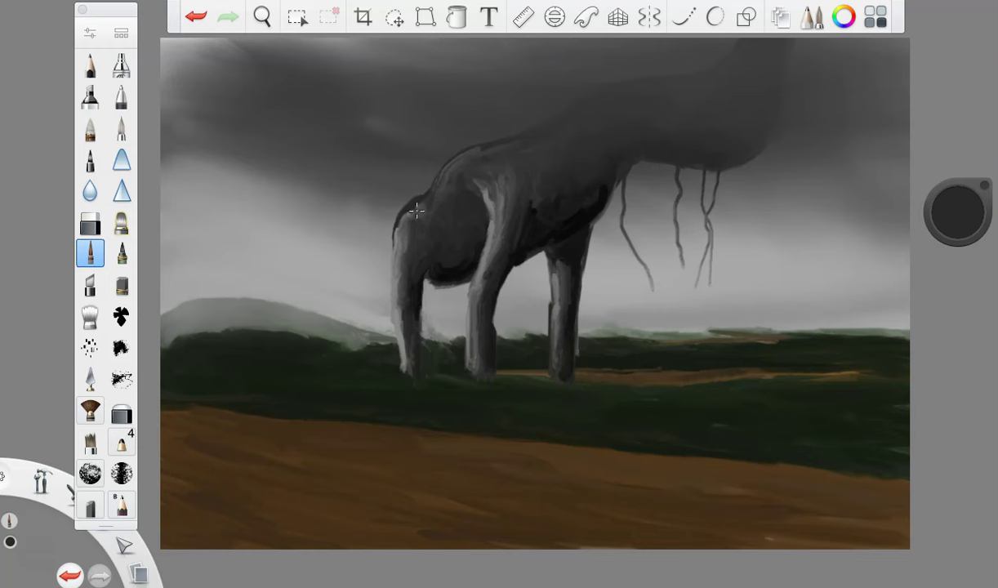
# - Airbrush soft lighter grey into the clouds above the creature's back
pyautogui.click(941, 198)
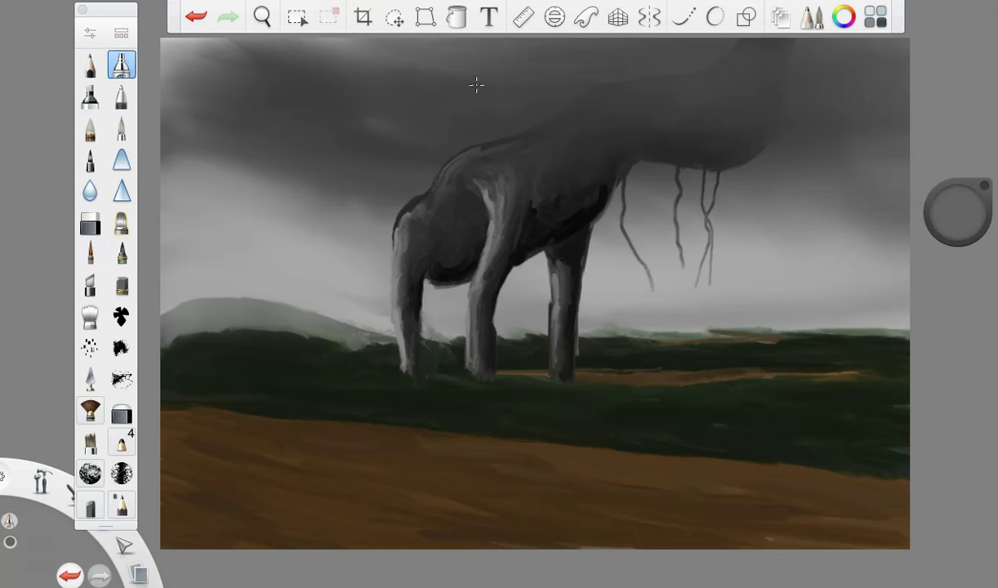
pyautogui.moveTo(961, 216); pyautogui.dragTo(961, 196)
pyautogui.moveTo(335, 86)
pyautogui.mouseDown()
pyautogui.moveTo(417, 60)
pyautogui.moveTo(350, 67)
pyautogui.mouseUp()
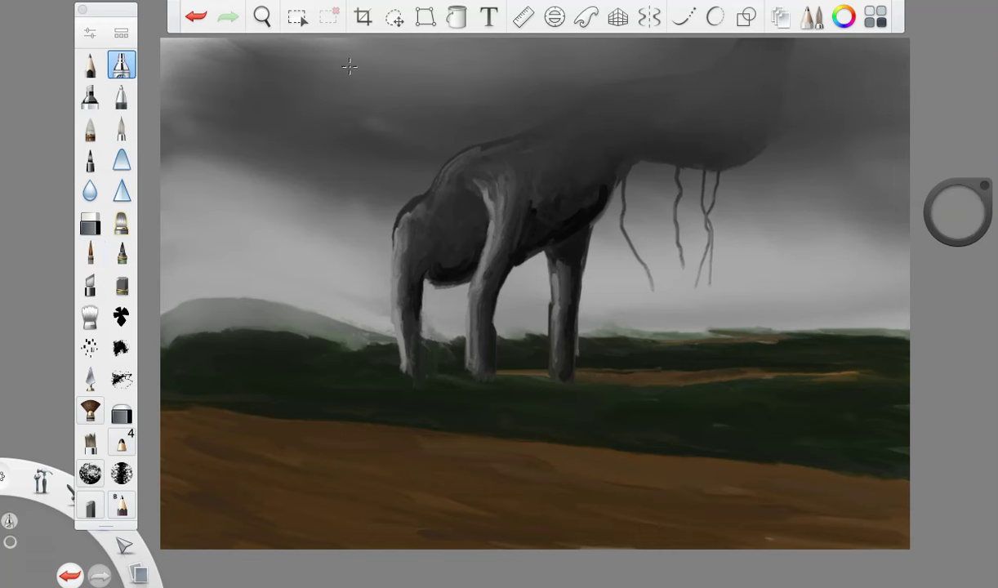
# - Set up the paintbrush with black and a larger brush size
pyautogui.click(92, 249)
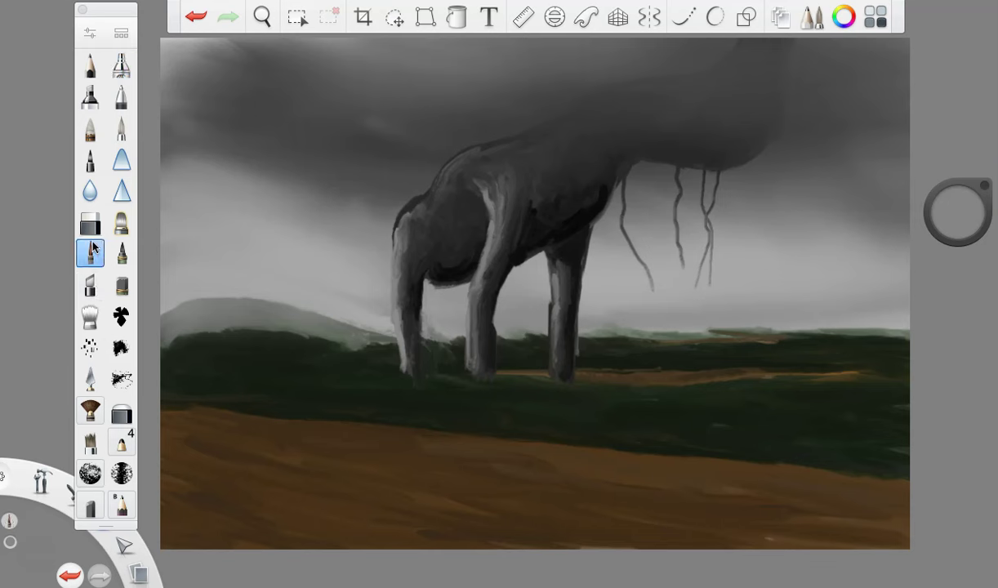
pyautogui.moveTo(958, 214); pyautogui.dragTo(935, 484)
pyautogui.click(86, 35)
pyautogui.moveTo(197, 271); pyautogui.dragTo(202, 272)
pyautogui.click(166, 64)
pyautogui.moveTo(163, 40)
pyautogui.mouseDown()
pyautogui.moveTo(175, 57)
pyautogui.moveTo(157, 88)
pyautogui.moveTo(200, 135)
pyautogui.mouseUp()
pyautogui.moveTo(170, 147); pyautogui.dragTo(236, 147)
pyautogui.moveTo(248, 116)
pyautogui.mouseDown()
pyautogui.moveTo(253, 86)
pyautogui.moveTo(235, 64)
pyautogui.mouseUp()
pyautogui.click(197, 17)
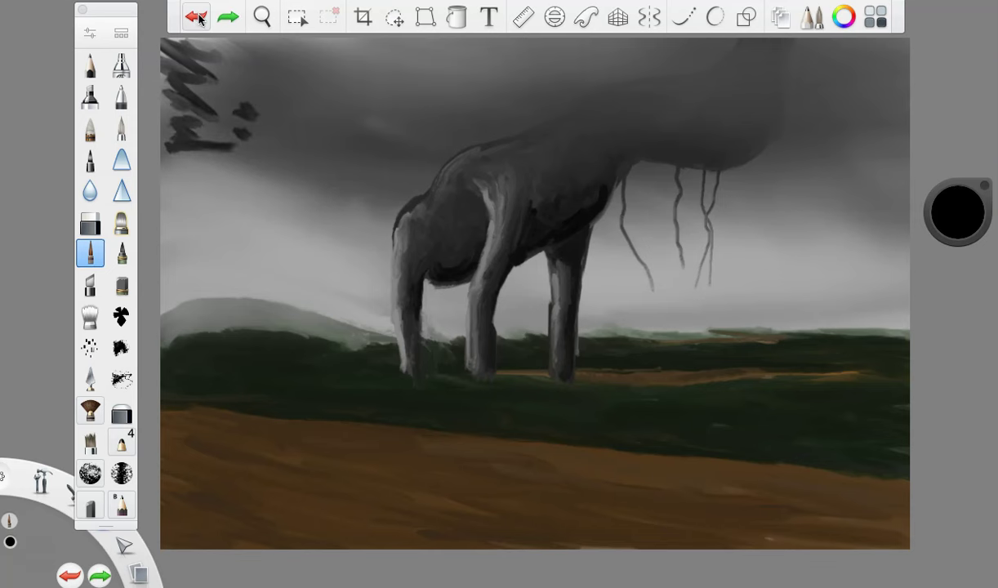
pyautogui.click(198, 18)
pyautogui.click(198, 17)
pyautogui.click(196, 17)
pyautogui.click(196, 17)
# - Paint a solid black foliage mass in the upper-left corner of the sky with an enlarged brush
pyautogui.click(91, 35)
pyautogui.moveTo(201, 271); pyautogui.dragTo(214, 272)
pyautogui.click(166, 64)
pyautogui.moveTo(258, 176)
pyautogui.mouseDown()
pyautogui.moveTo(213, 170)
pyautogui.moveTo(193, 136)
pyautogui.moveTo(226, 127)
pyautogui.moveTo(194, 68)
pyautogui.mouseUp()
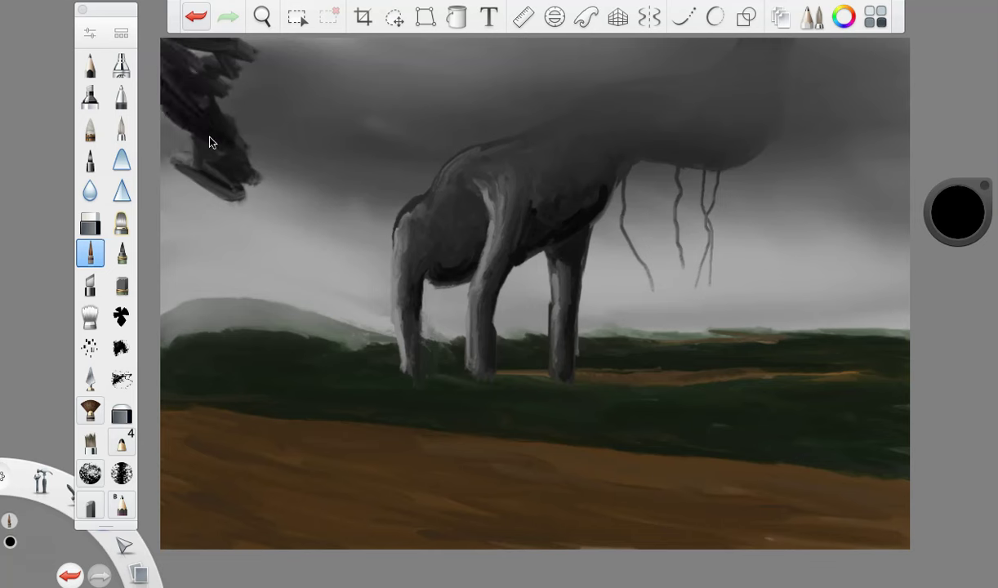
pyautogui.moveTo(163, 106); pyautogui.dragTo(195, 156)
pyautogui.moveTo(175, 49)
pyautogui.mouseDown()
pyautogui.moveTo(205, 73)
pyautogui.moveTo(177, 73)
pyautogui.mouseUp()
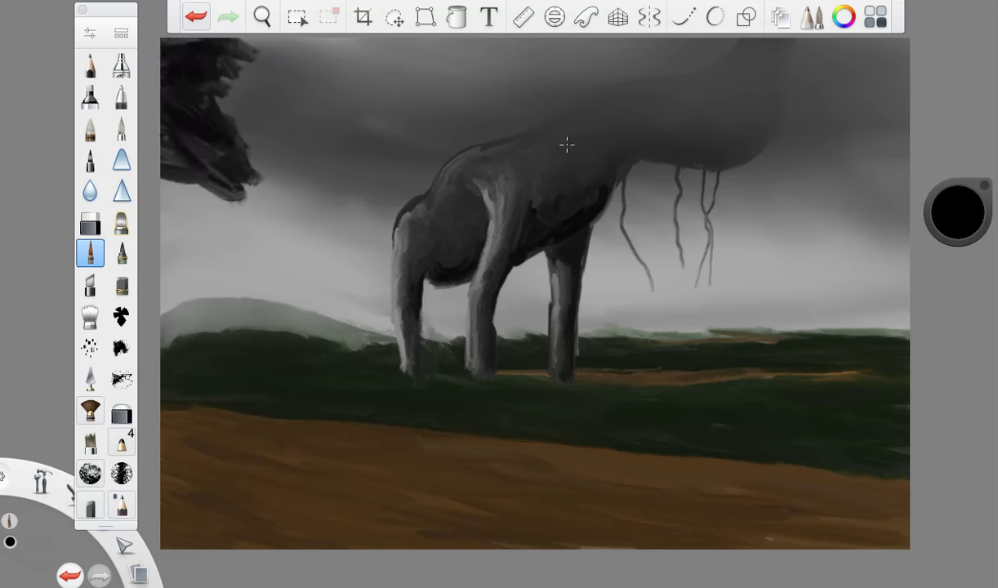
# - Texture the black foliage with short leaf strokes in dark greys using a smaller brush
pyautogui.moveTo(967, 219); pyautogui.dragTo(967, 198)
pyautogui.click(90, 34)
pyautogui.moveTo(206, 271); pyautogui.dragTo(196, 270)
pyautogui.click(167, 65)
pyautogui.moveTo(201, 57)
pyautogui.mouseDown()
pyautogui.moveTo(212, 67)
pyautogui.moveTo(181, 63)
pyautogui.mouseUp()
pyautogui.moveTo(186, 91); pyautogui.dragTo(201, 98)
pyautogui.moveTo(202, 120)
pyautogui.mouseDown()
pyautogui.moveTo(213, 131)
pyautogui.moveTo(176, 175)
pyautogui.moveTo(212, 188)
pyautogui.moveTo(244, 65)
pyautogui.mouseUp()
pyautogui.moveTo(968, 214); pyautogui.dragTo(966, 260)
pyautogui.moveTo(216, 159)
pyautogui.mouseDown()
pyautogui.moveTo(175, 167)
pyautogui.moveTo(159, 127)
pyautogui.moveTo(201, 94)
pyautogui.moveTo(219, 134)
pyautogui.mouseUp()
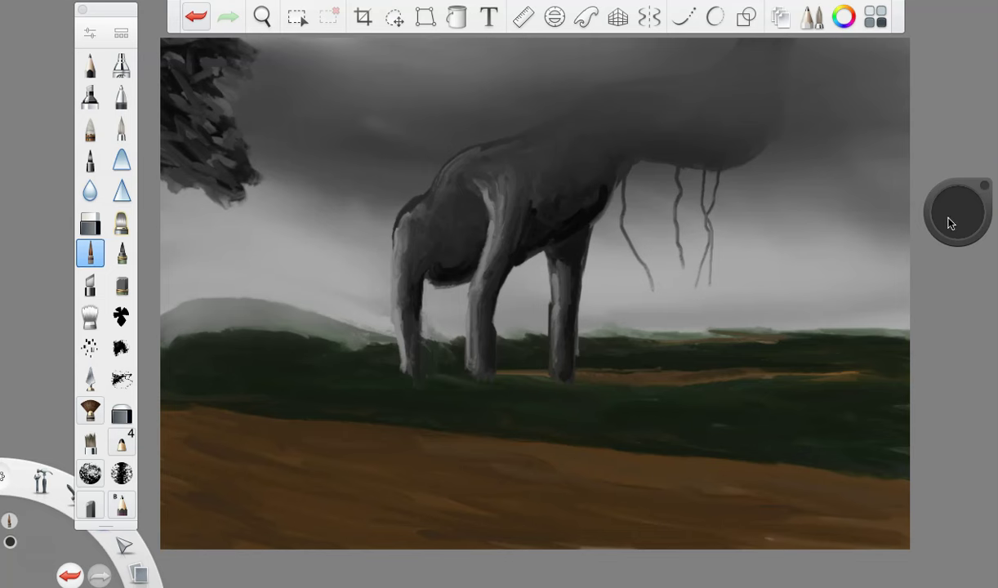
# - Extend the lower tip of the foliage with black leaf clusters
pyautogui.moveTo(950, 222); pyautogui.dragTo(949, 261)
pyautogui.moveTo(245, 176)
pyautogui.mouseDown()
pyautogui.moveTo(274, 196)
pyautogui.moveTo(261, 206)
pyautogui.mouseUp()
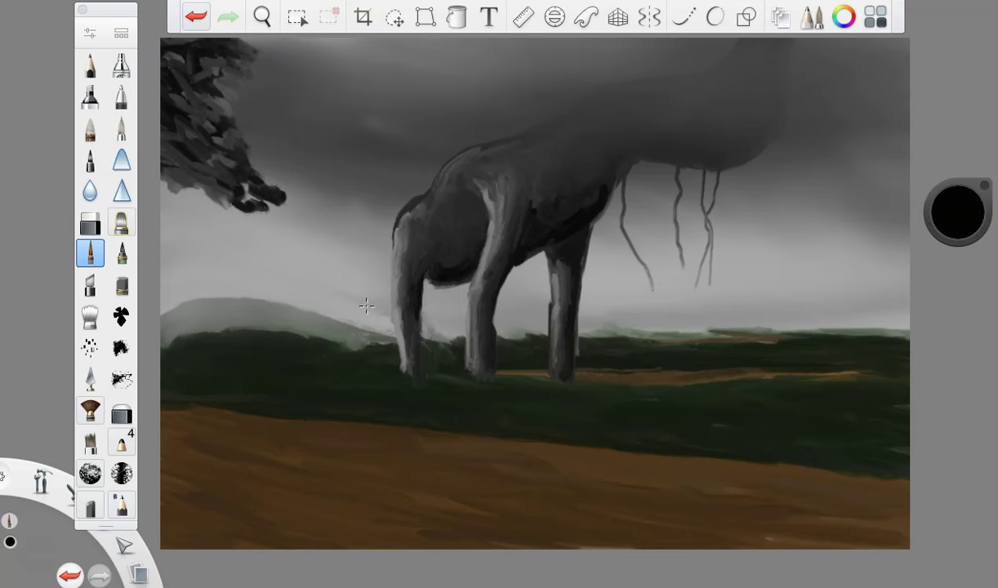
# - Dab small patches of the field's brown into the green hedge and trim them with dark green using a smaller brush
pyautogui.keyDown('alt'); pyautogui.click(653, 451); pyautogui.keyUp('alt')
pyautogui.click(90, 33)
pyautogui.moveTo(196, 270); pyautogui.dragTo(193, 271)
pyautogui.click(167, 64)
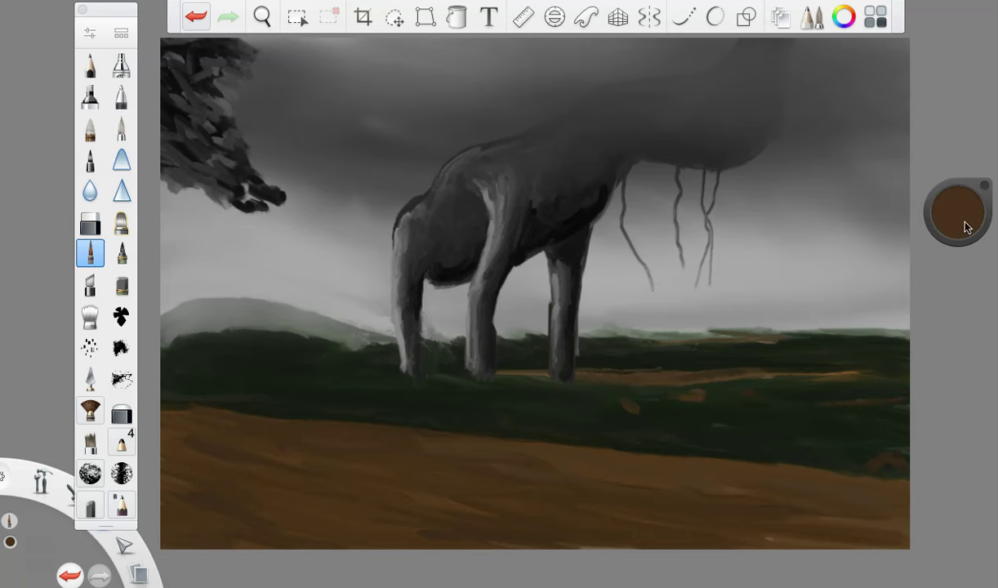
pyautogui.moveTo(966, 227); pyautogui.dragTo(731, 415)
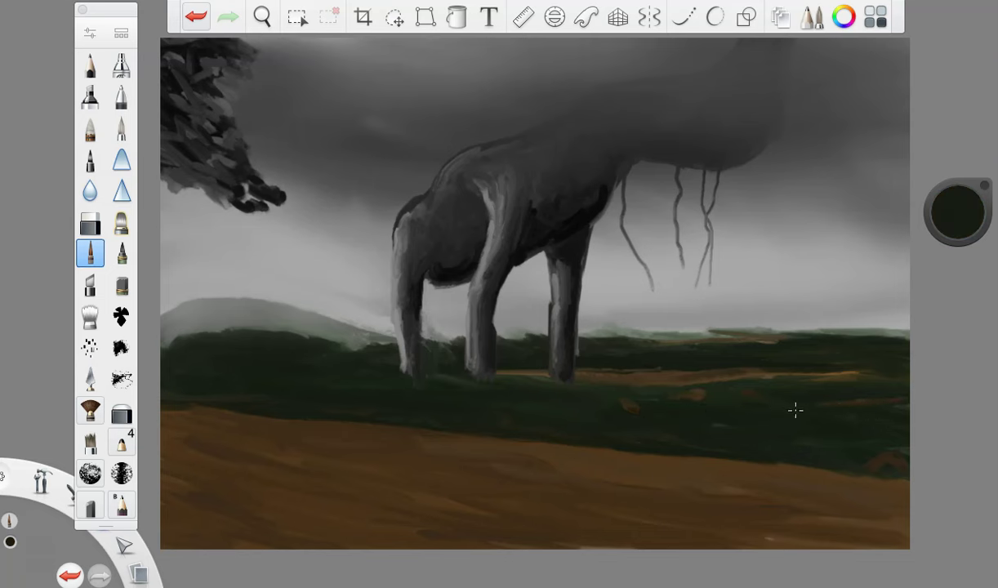
# - Darken the hedge's lower edge along the brown field with near-black green strokes
pyautogui.moveTo(957, 215); pyautogui.dragTo(957, 260)
pyautogui.moveTo(327, 420); pyautogui.dragTo(163, 401)
pyautogui.moveTo(258, 405); pyautogui.dragTo(905, 484)
pyautogui.moveTo(777, 472); pyautogui.dragTo(909, 486)
pyautogui.hotkey('ctrl', 'z')
pyautogui.moveTo(735, 461); pyautogui.dragTo(957, 489)
pyautogui.moveTo(958, 200); pyautogui.dragTo(953, 174)
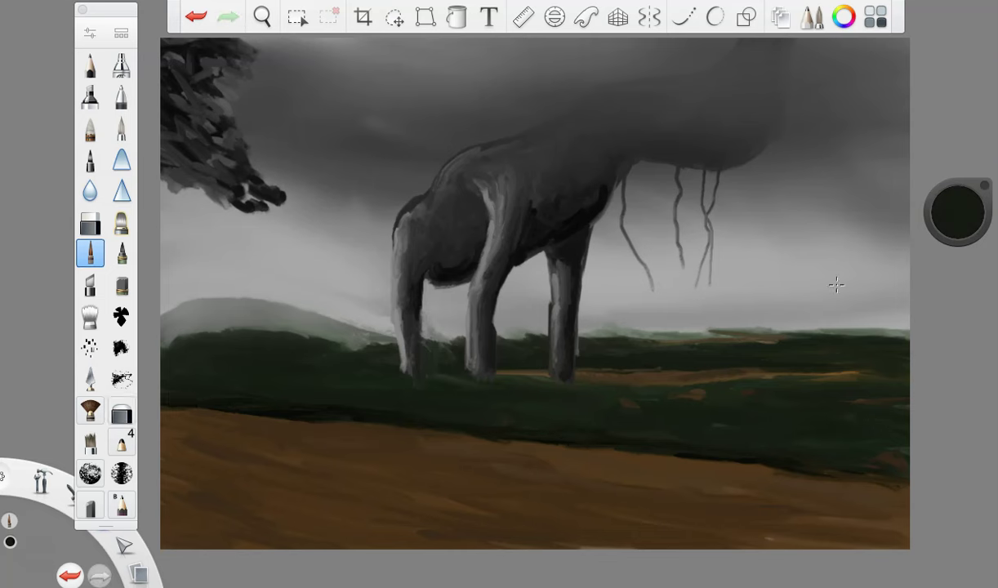
# - Streak the lower-left part of the field with a darkened, less saturated field brown using a smaller brush
pyautogui.keyDown('alt'); pyautogui.click(300, 526); pyautogui.keyUp('alt')
pyautogui.moveTo(957, 211)
pyautogui.mouseDown()
pyautogui.moveTo(969, 252)
pyautogui.moveTo(905, 210)
pyautogui.mouseUp()
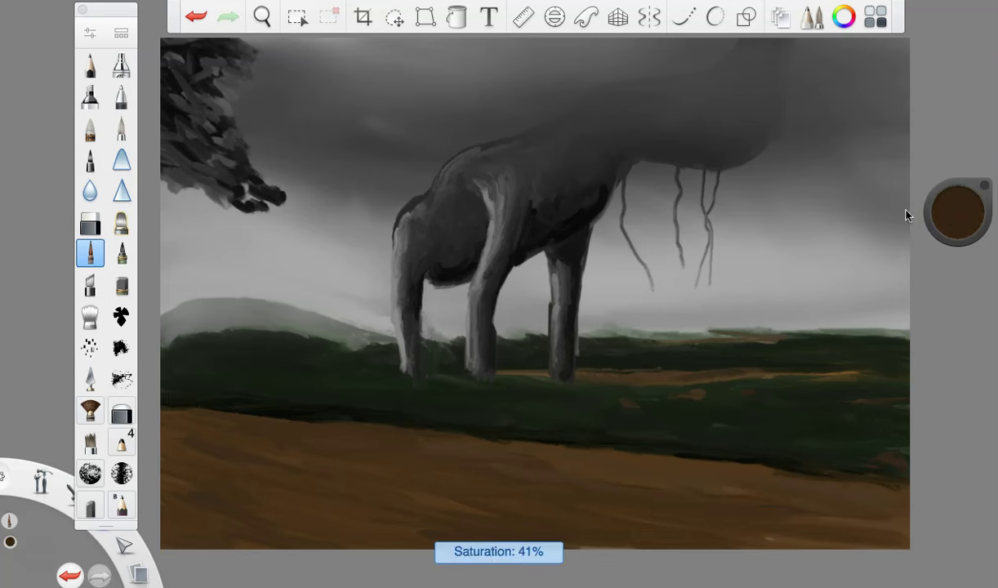
pyautogui.click(90, 34)
pyautogui.moveTo(196, 272); pyautogui.dragTo(190, 272)
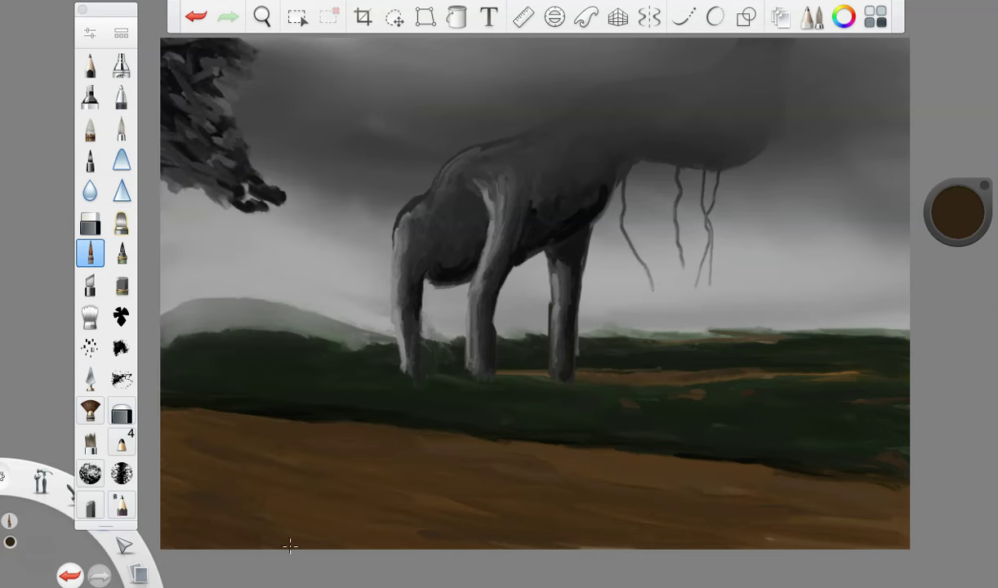
pyautogui.moveTo(956, 217); pyautogui.dragTo(971, 267)
pyautogui.moveTo(227, 520); pyautogui.dragTo(260, 531)
pyautogui.moveTo(281, 518); pyautogui.dragTo(181, 478)
pyautogui.moveTo(318, 517)
pyautogui.mouseDown()
pyautogui.moveTo(417, 547)
pyautogui.moveTo(487, 543)
pyautogui.mouseUp()
# - Add long, less saturated dark brown furrows across the left and middle of the field
pyautogui.moveTo(957, 213); pyautogui.dragTo(912, 215)
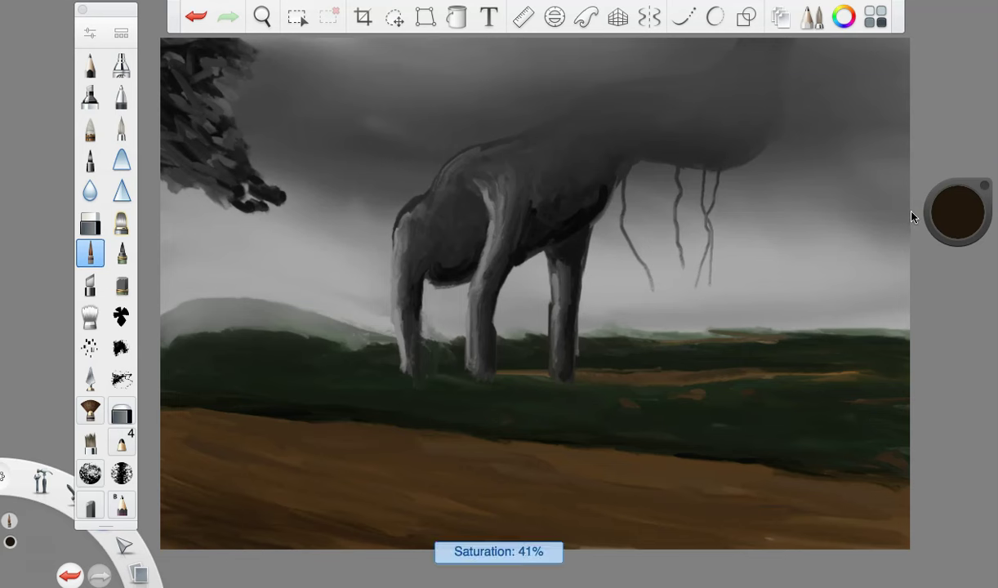
pyautogui.moveTo(509, 531); pyautogui.dragTo(238, 486)
pyautogui.moveTo(431, 499); pyautogui.dragTo(560, 518)
pyautogui.moveTo(471, 508); pyautogui.dragTo(204, 445)
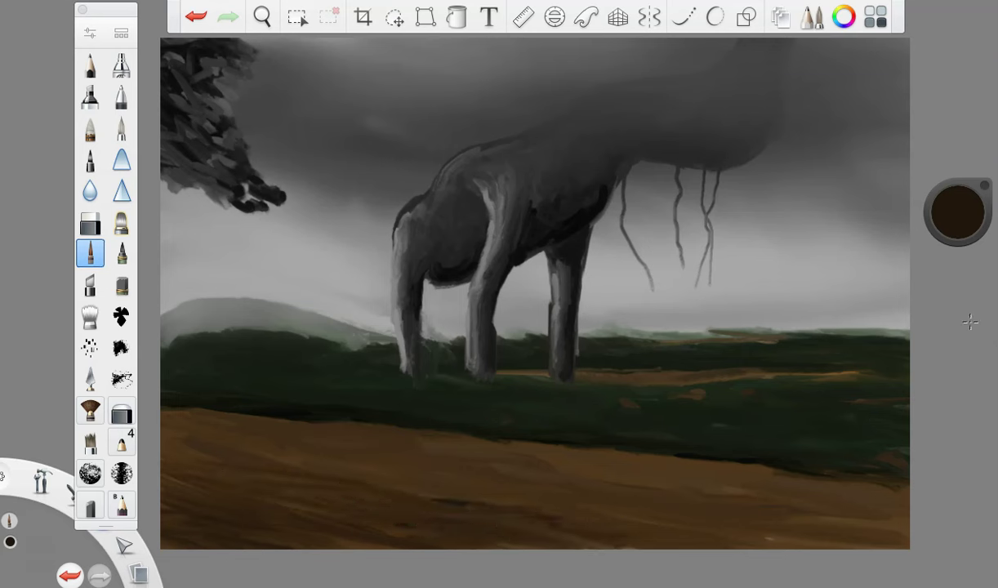
# - Set up the Pencil in black with a size of 3.3
pyautogui.moveTo(957, 211); pyautogui.dragTo(957, 245)
pyautogui.doubleClick(90, 66)
pyautogui.moveTo(223, 246); pyautogui.dragTo(212, 247)
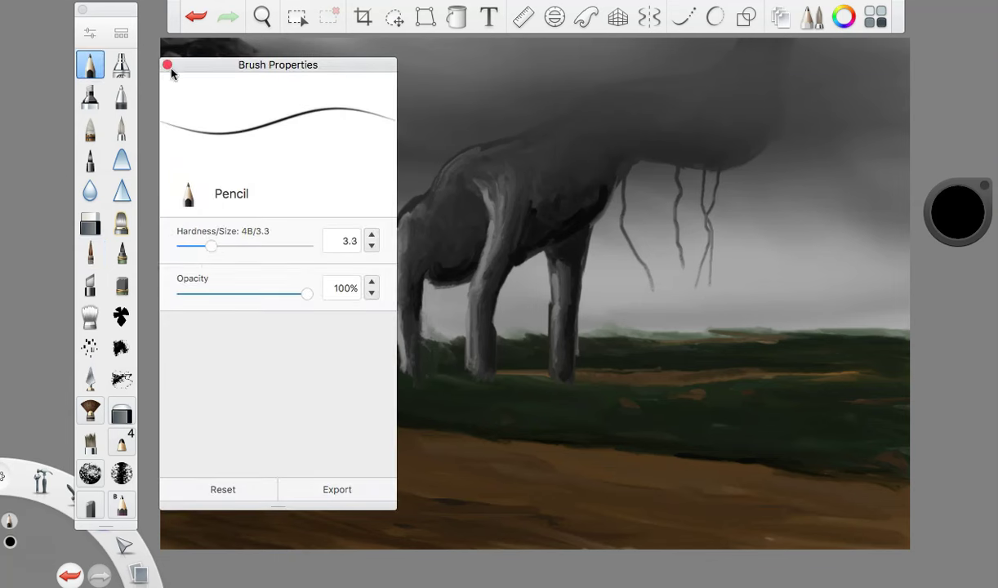